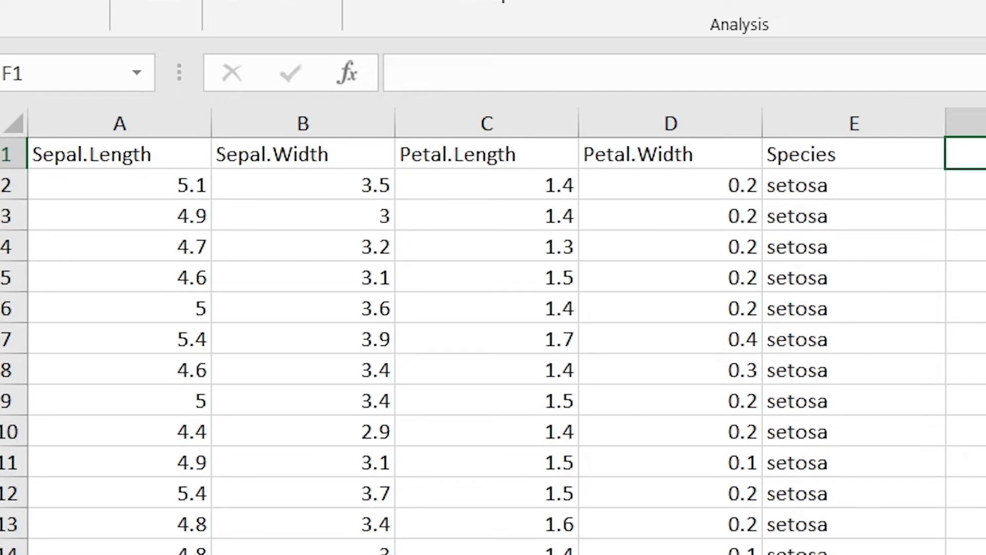
# Step: Examine the iris data's column headings from Sepal.Length through Species
pyautogui.click(195, 151)
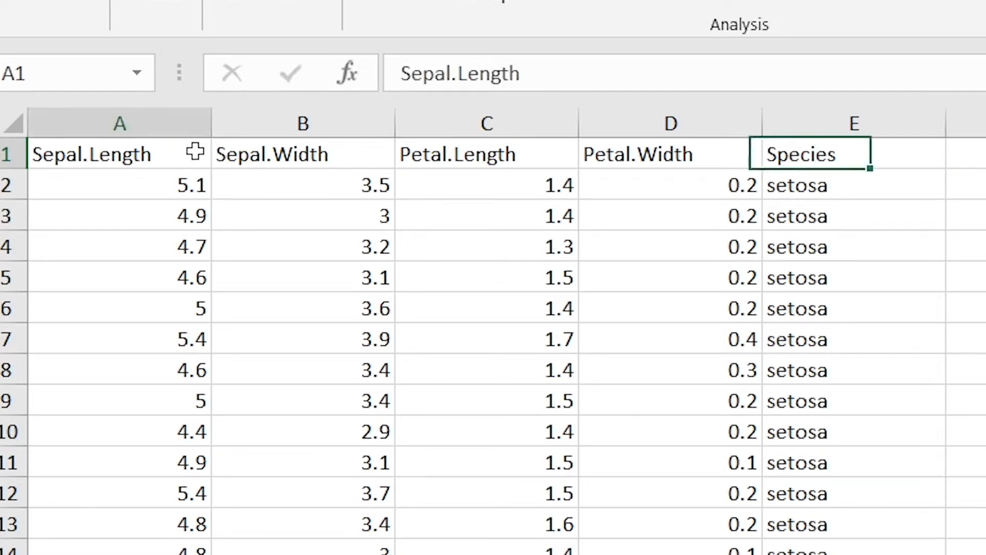
pyautogui.click(260, 154)
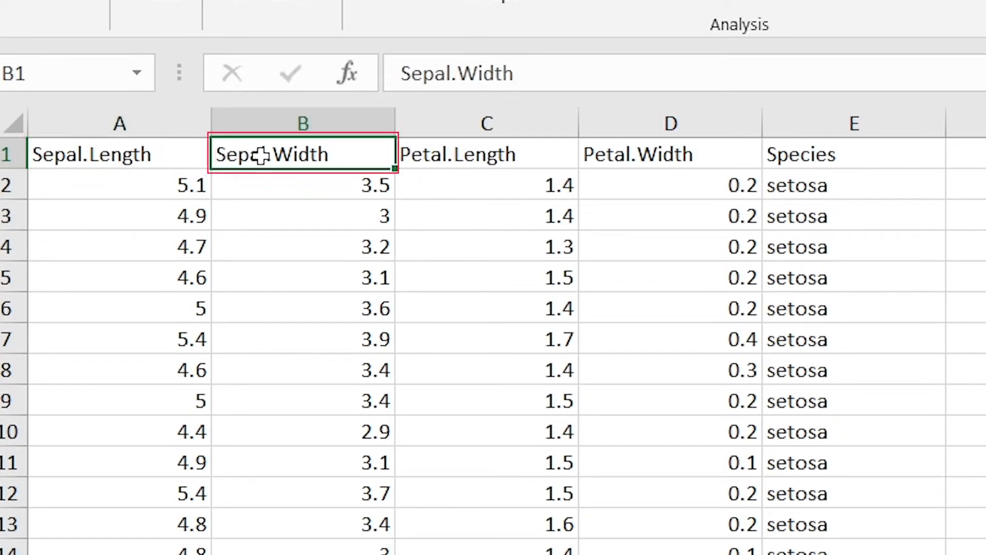
pyautogui.click(449, 152)
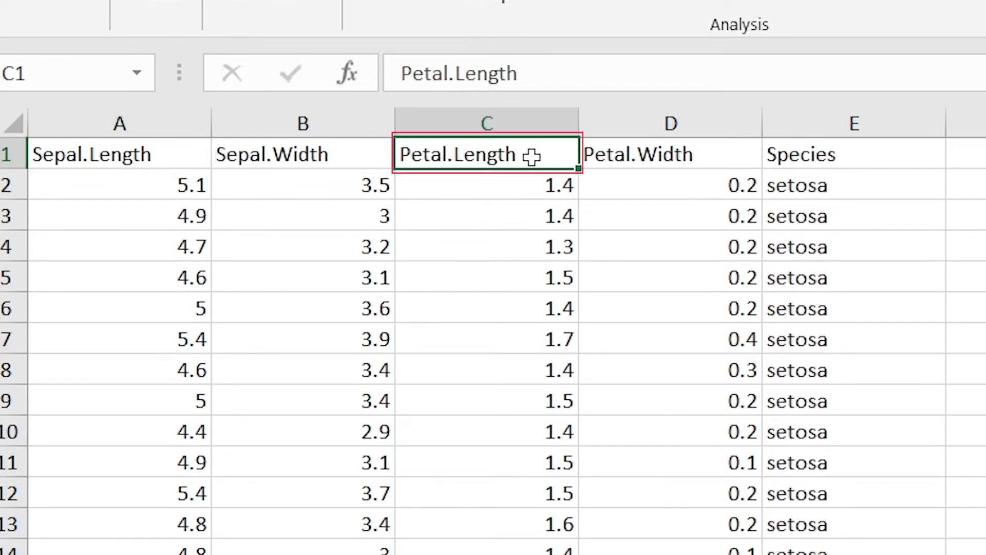
pyautogui.click(631, 156)
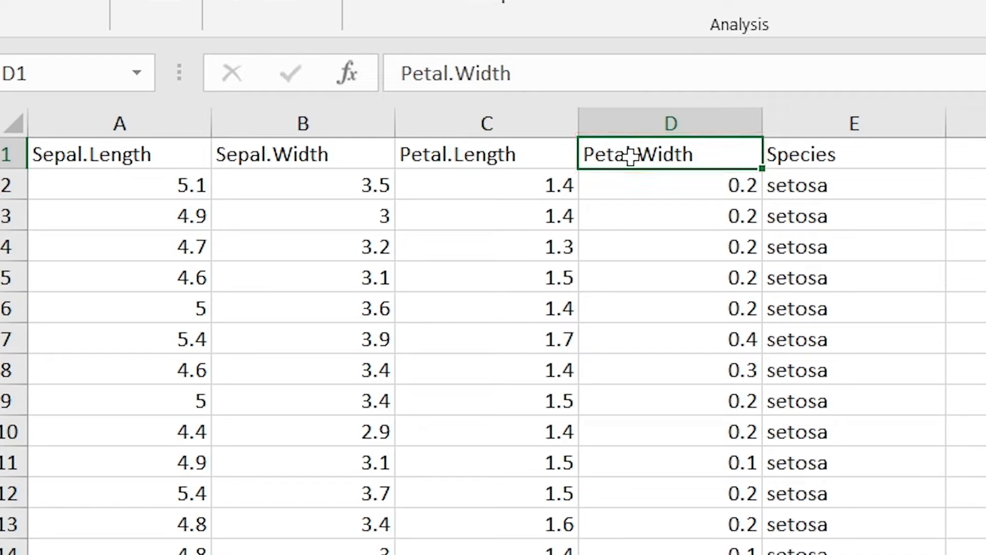
pyautogui.click(782, 155)
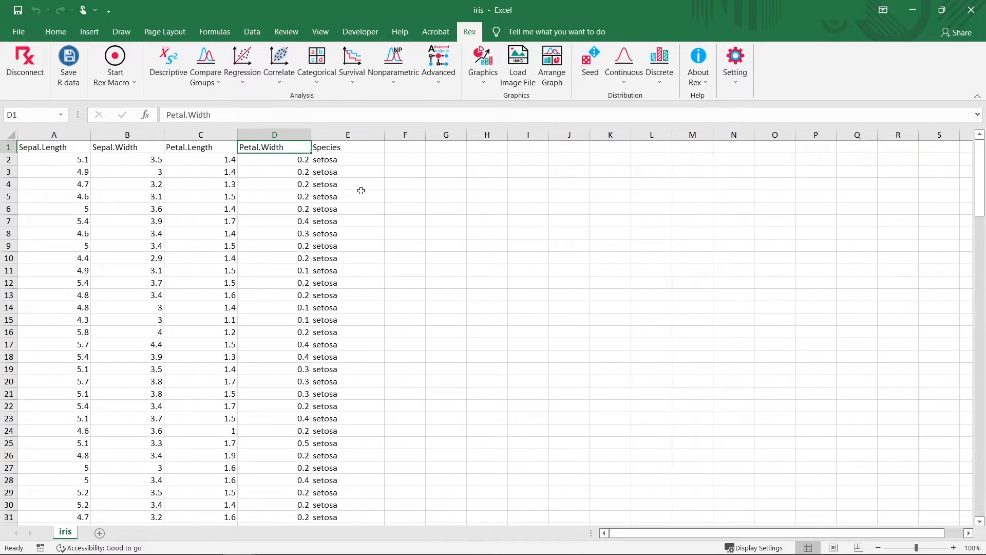
# Step: Create a scatter plot with Sepal.Length on the X-axis and Petal.Length on the Y-axis, and close the resulting plot
pyautogui.click(483, 64)
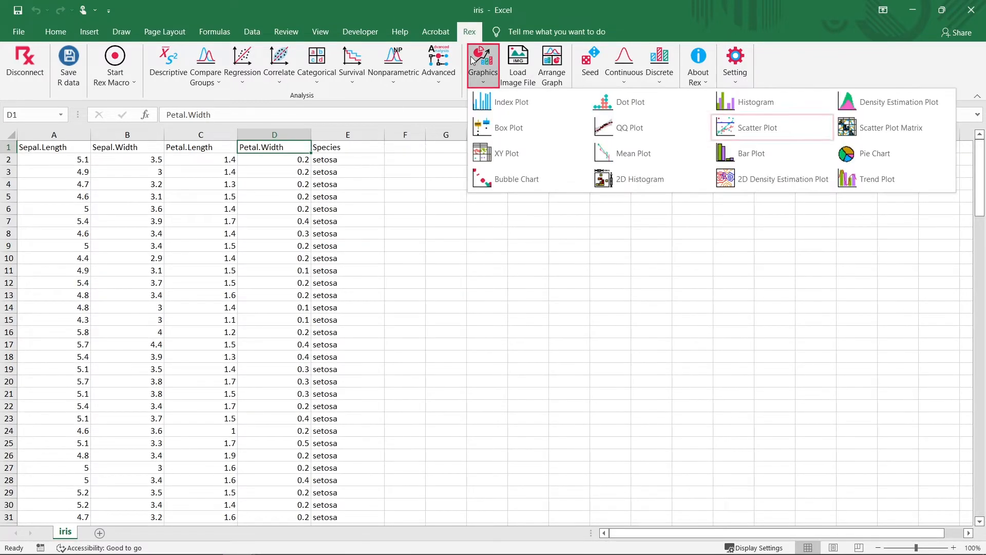
pyautogui.click(739, 129)
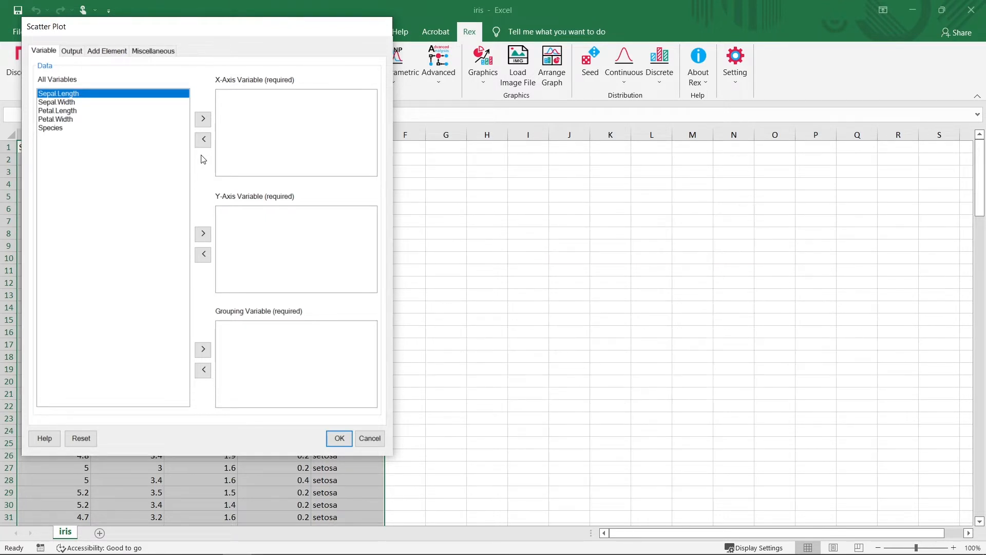
pyautogui.click(201, 121)
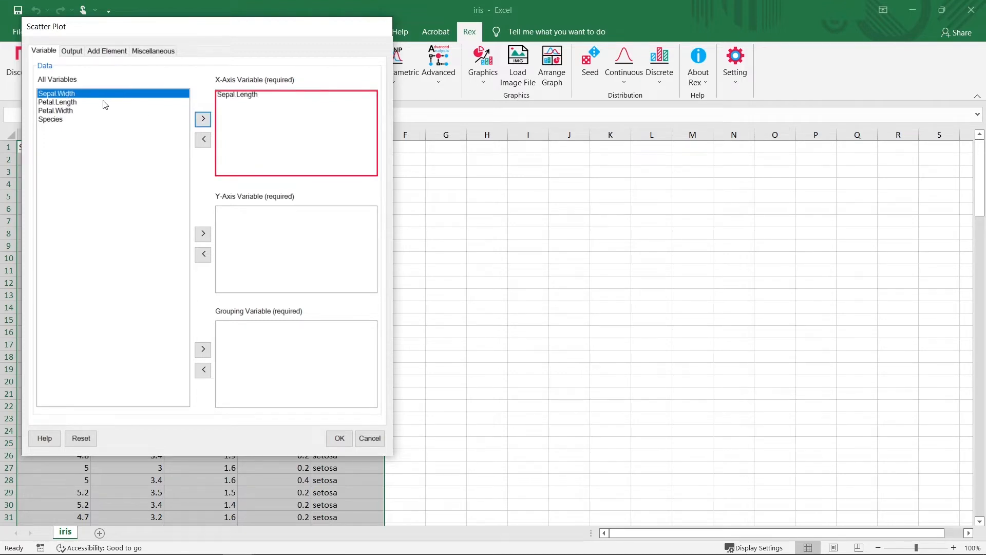
pyautogui.click(108, 102)
pyautogui.click(203, 233)
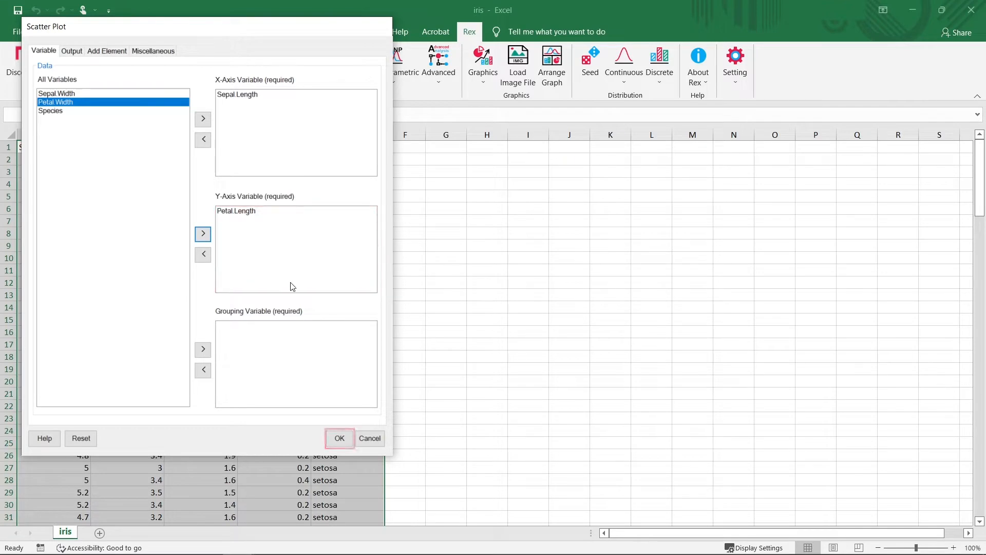
pyautogui.click(342, 440)
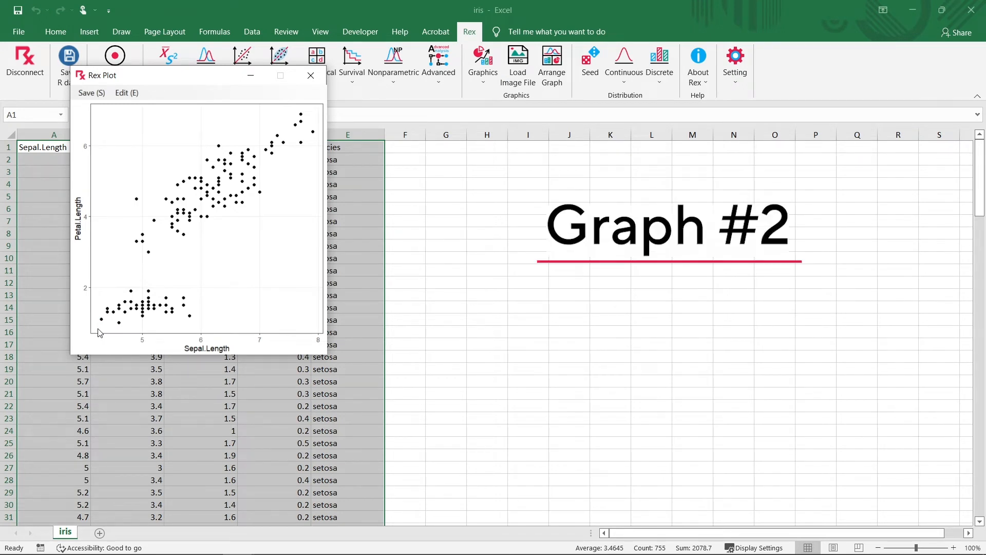
pyautogui.click(311, 75)
# Step: Create another scatter plot of Sepal.Length against Petal.Length with Species as the grouping variable
pyautogui.click(473, 70)
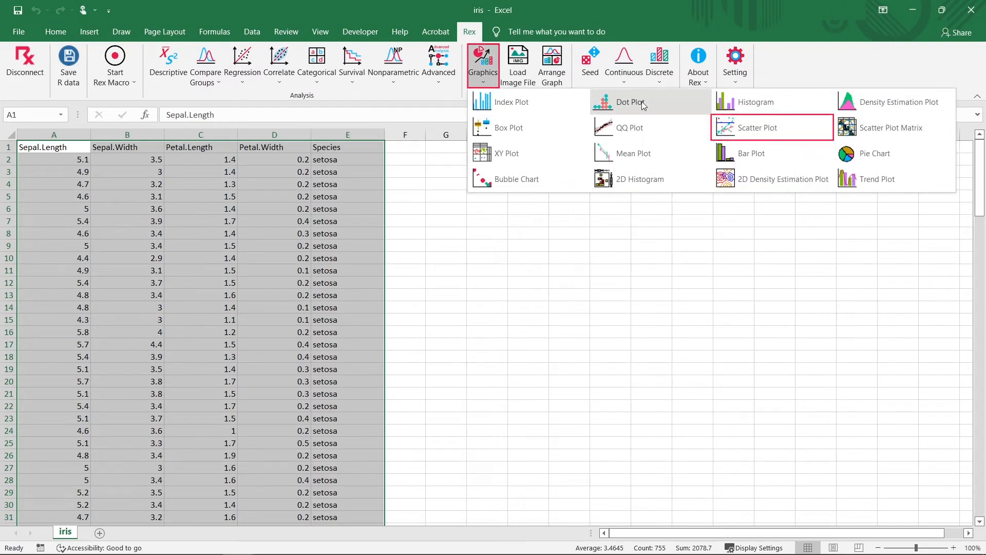
pyautogui.click(731, 119)
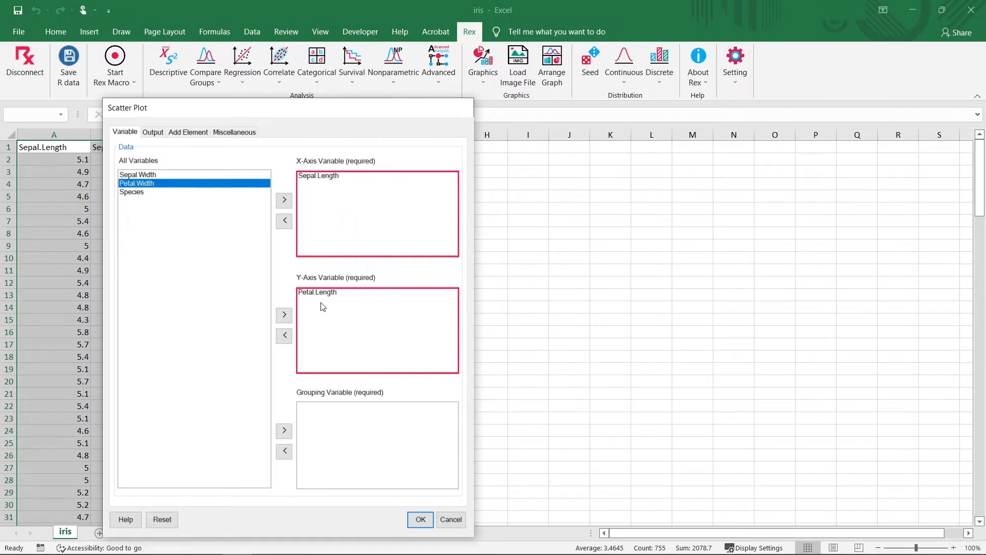
pyautogui.click(157, 193)
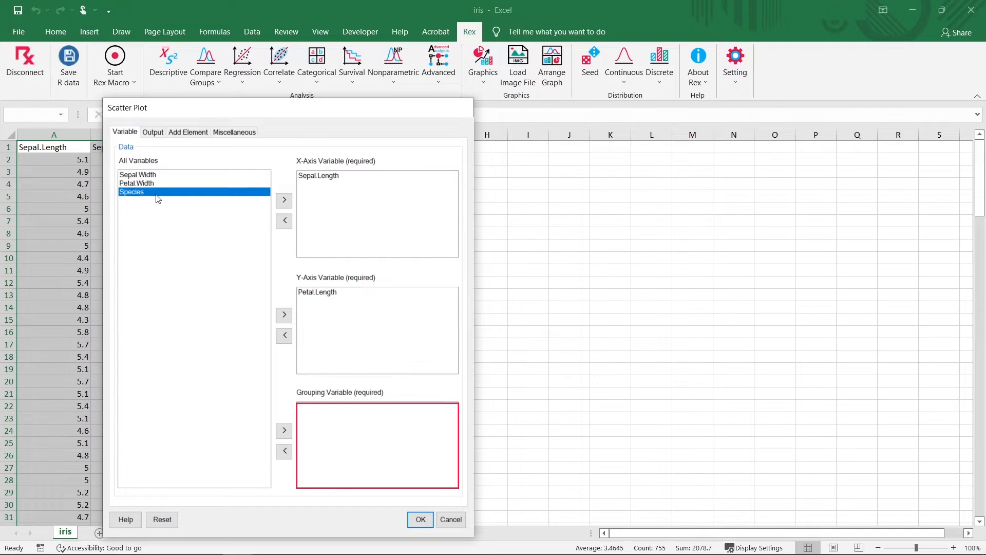
pyautogui.click(284, 430)
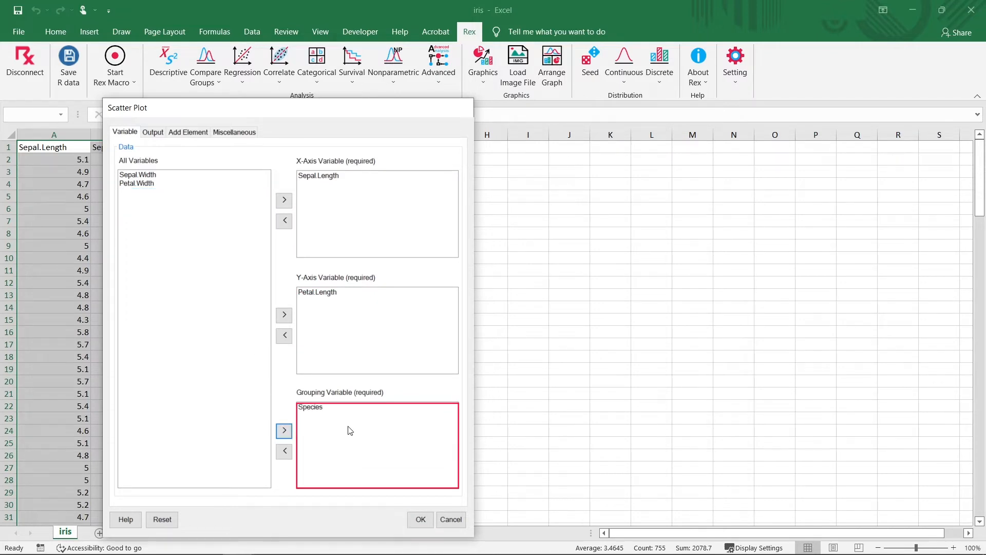
pyautogui.click(420, 519)
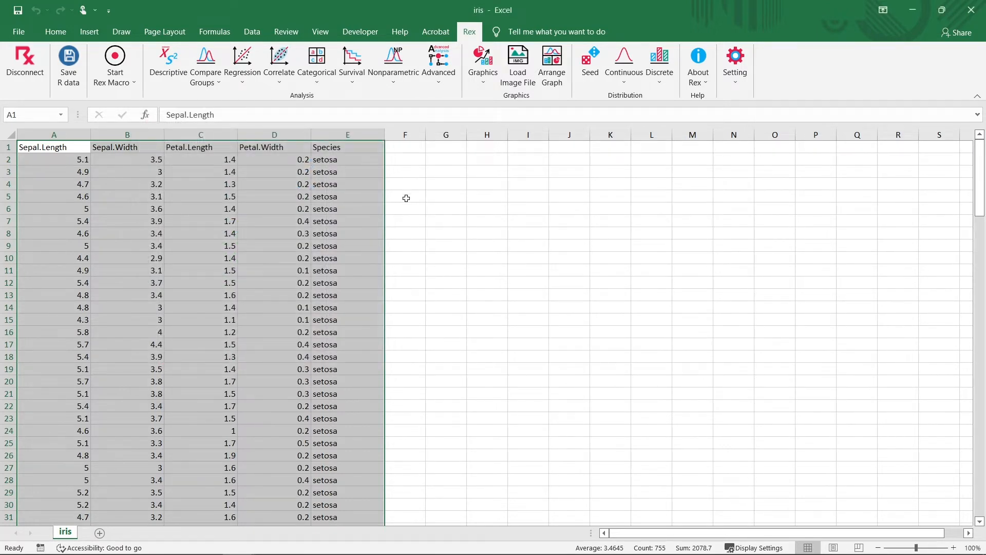
# Step: Start a new scatter plot with the same variables and enable jitter of 10% on both the X and Y axes
pyautogui.click(483, 64)
pyautogui.click(717, 130)
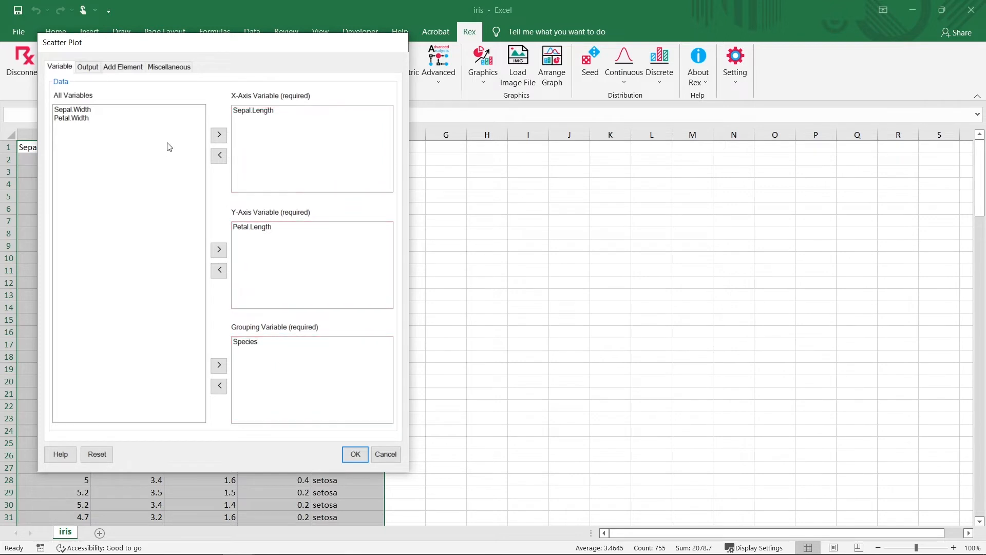
pyautogui.click(88, 69)
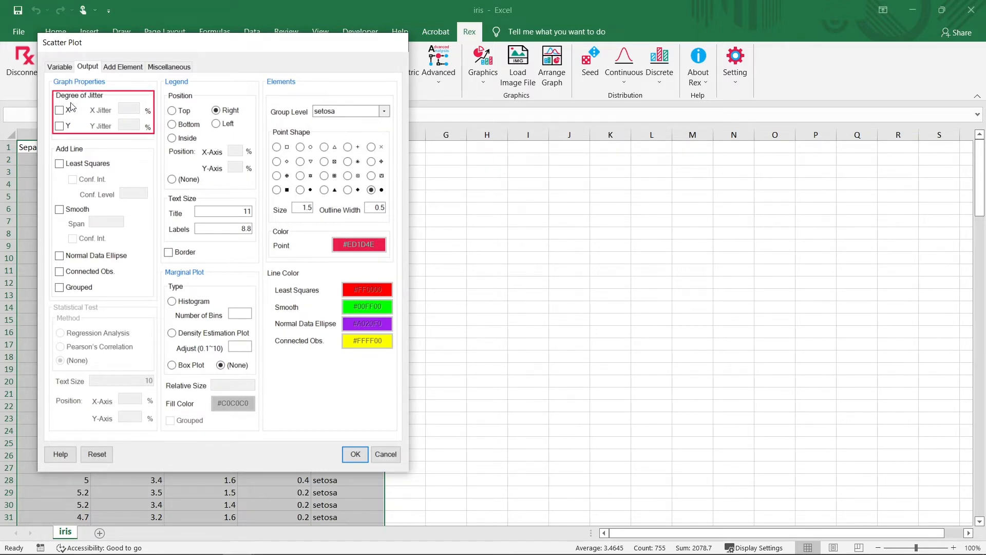
pyautogui.click(59, 110)
pyautogui.click(60, 126)
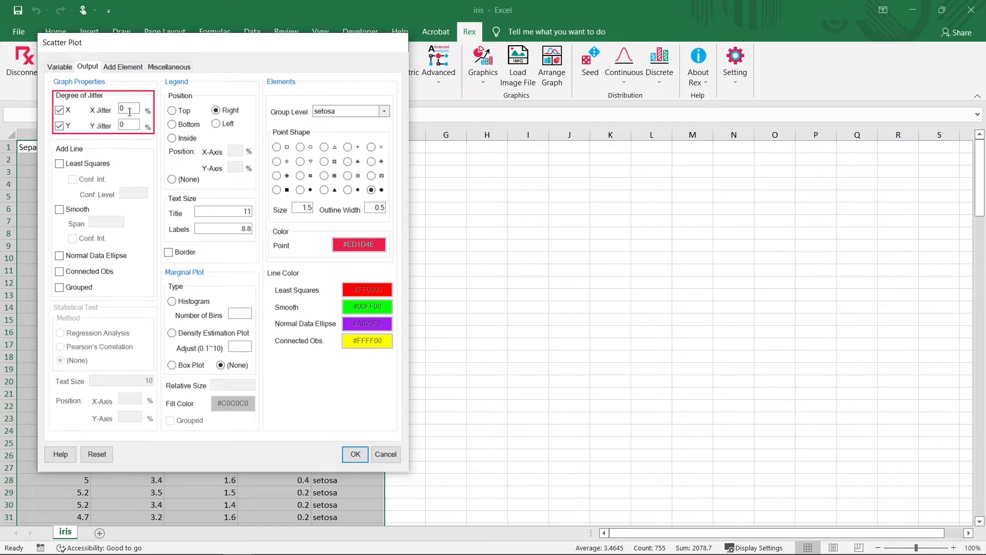
pyautogui.doubleClick(129, 112)
pyautogui.write('10')
pyautogui.press('Tab')
pyautogui.write('10')
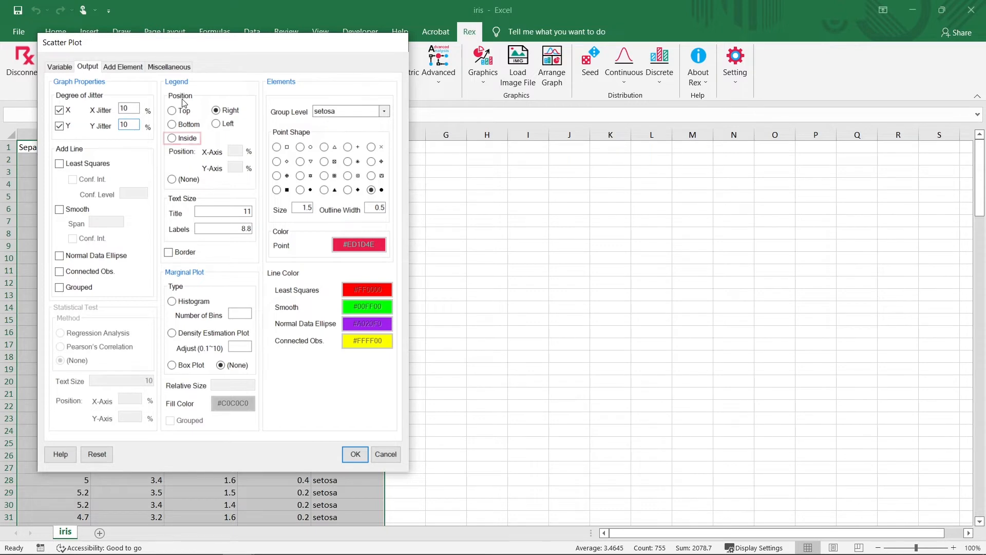
# Step: Place the legend inside the graph at 90% X-axis and 10% Y-axis with a border, and generate the plot
pyautogui.click(174, 139)
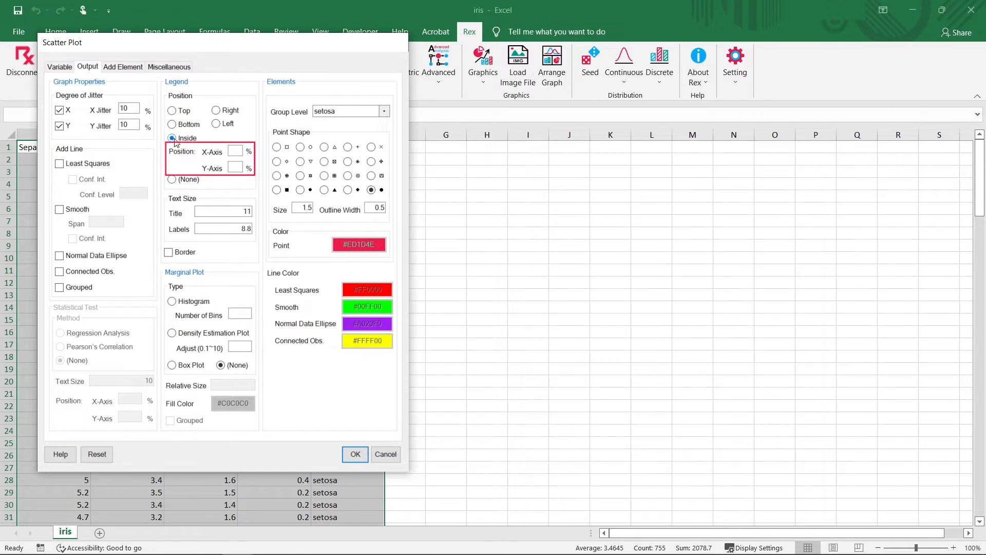
pyautogui.click(241, 148)
pyautogui.write('90')
pyautogui.click(235, 164)
pyautogui.write('10')
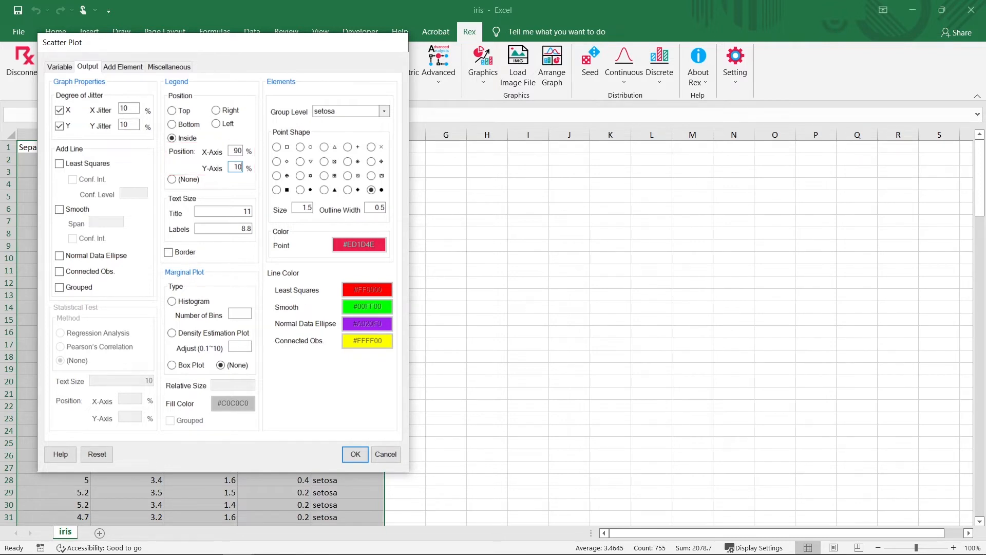
pyautogui.click(197, 256)
pyautogui.click(356, 455)
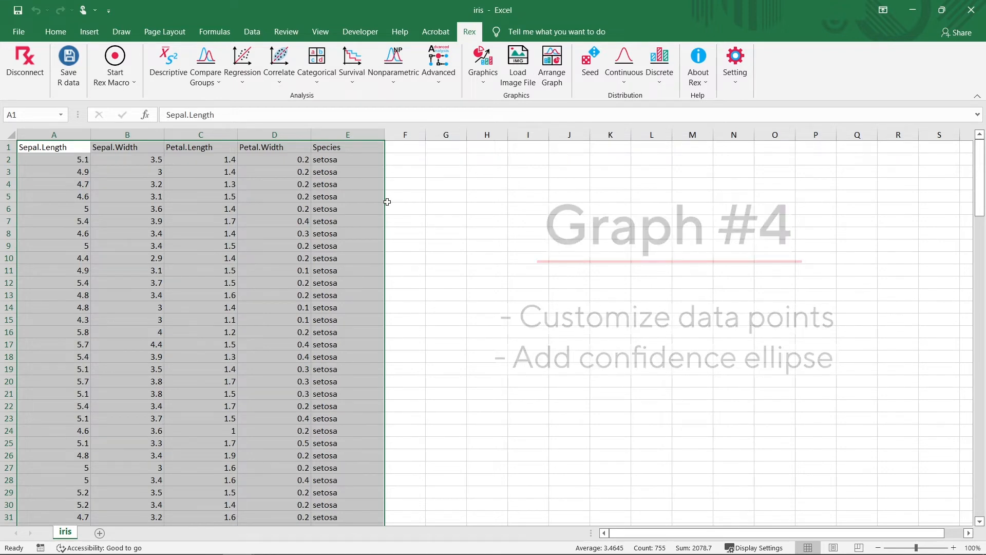
# Step: Start another scatter plot with the same variables and add a normal data ellipse to it
pyautogui.click(483, 66)
pyautogui.click(740, 132)
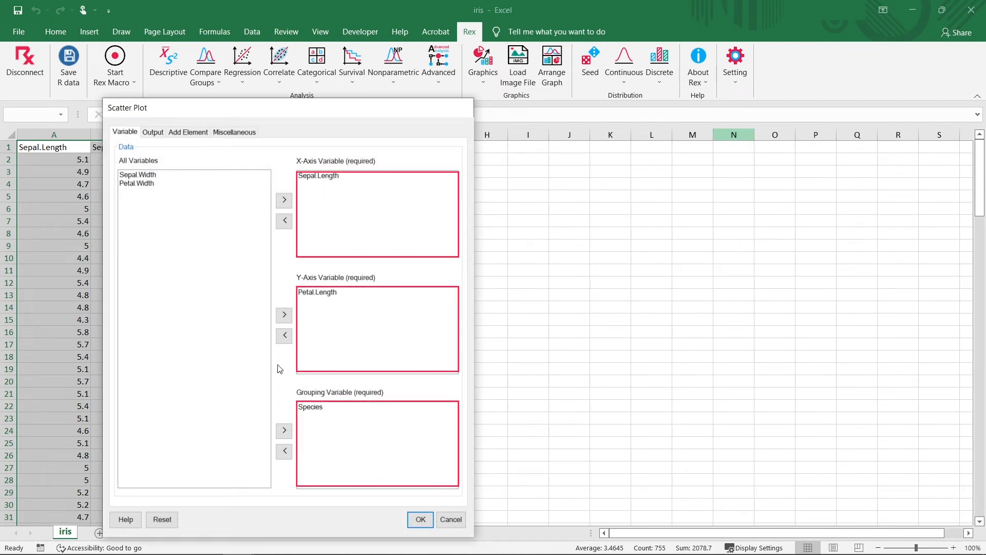
pyautogui.click(152, 132)
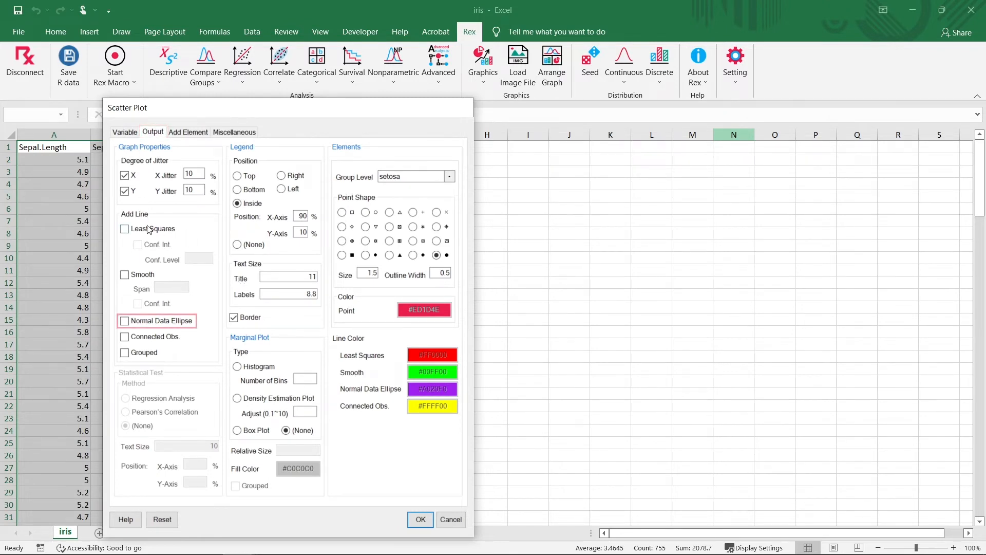
pyautogui.click(125, 321)
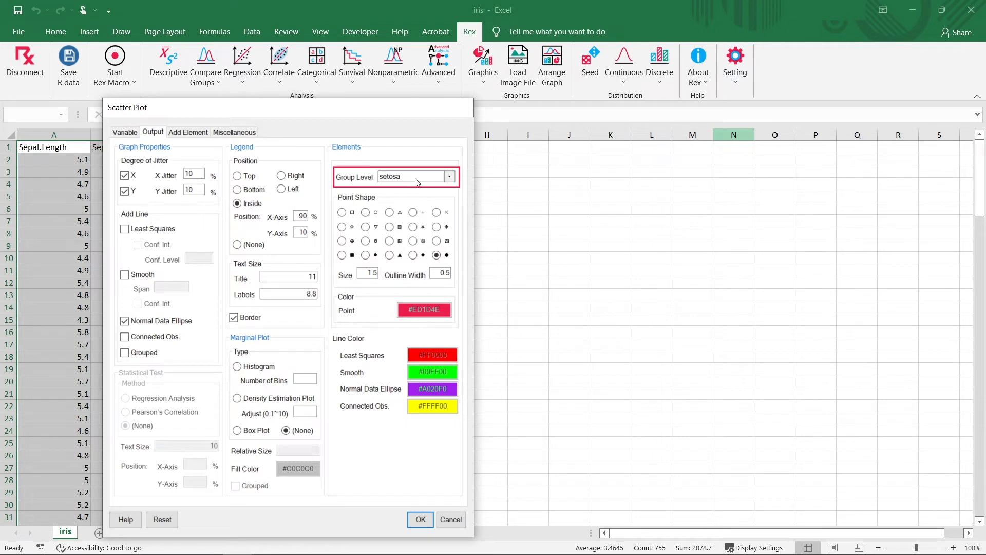
# Step: Format the setosa group's points as hollow squares in orange
pyautogui.click(439, 177)
pyautogui.click(439, 177)
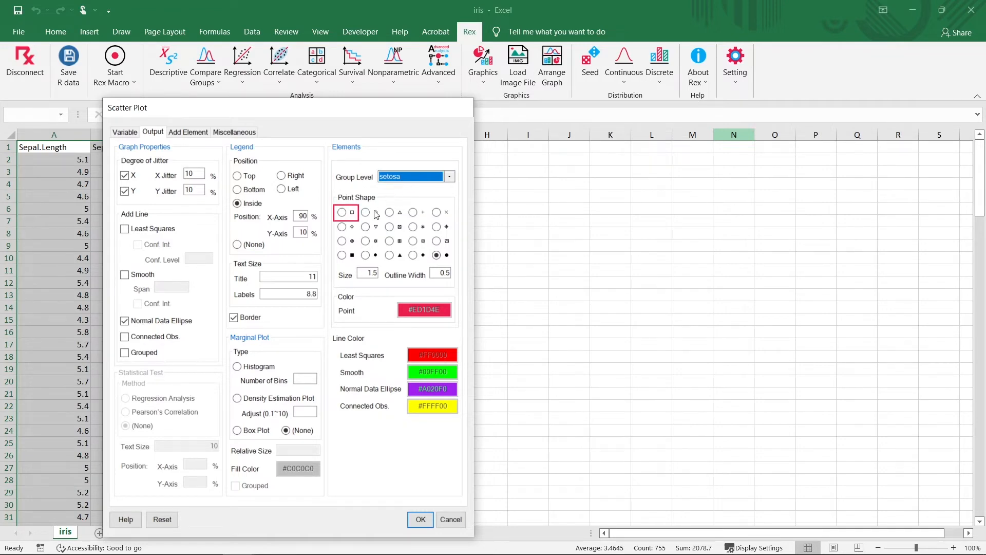
pyautogui.click(342, 213)
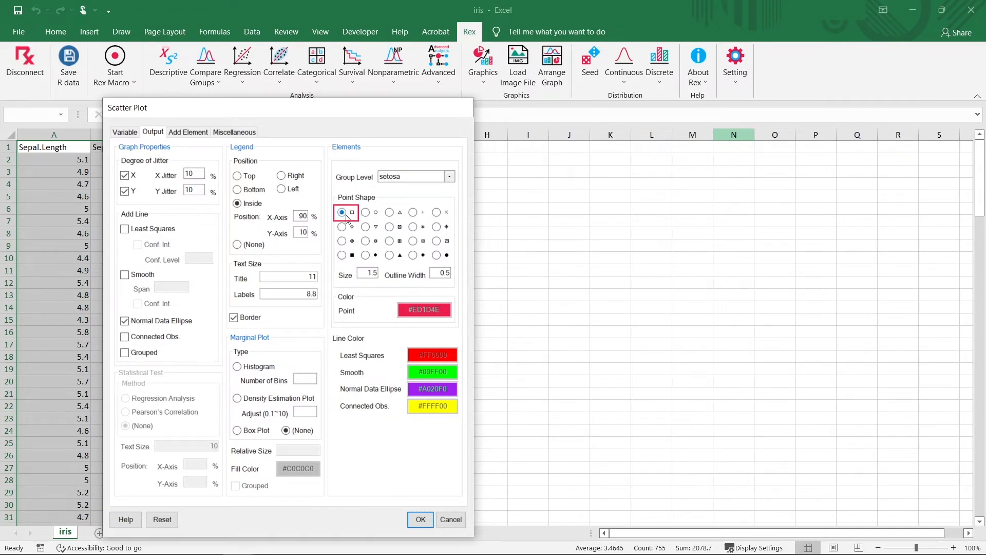
pyautogui.click(425, 310)
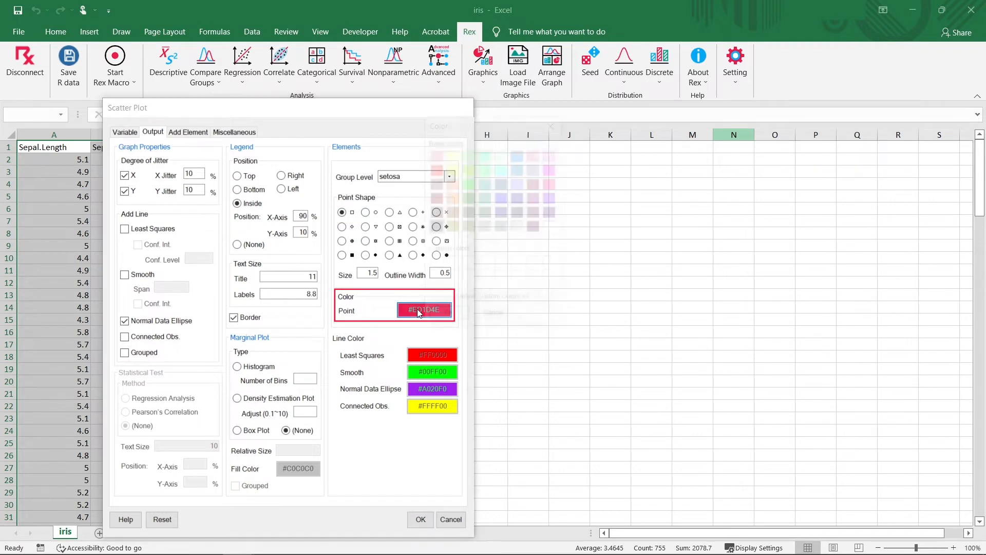
pyautogui.click(448, 221)
pyautogui.click(445, 315)
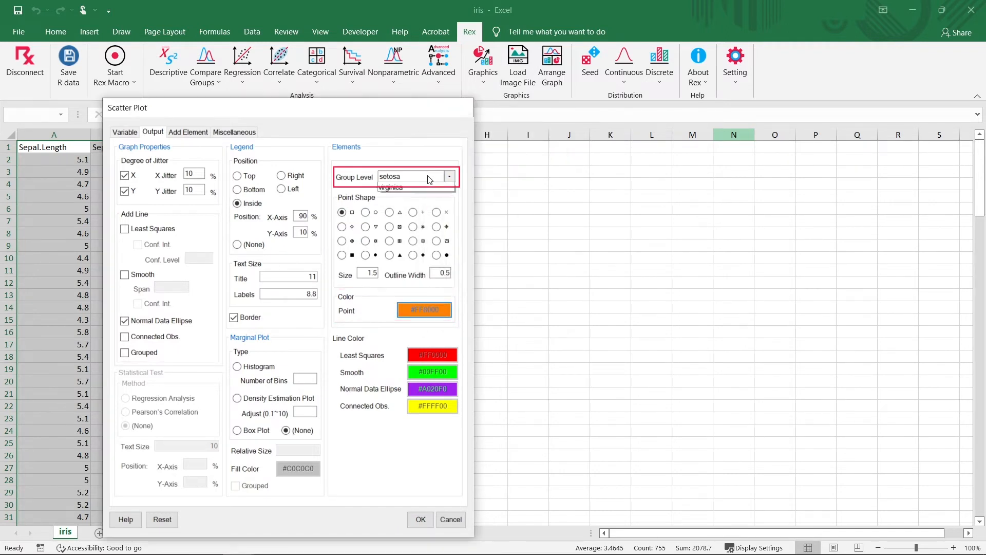
# Step: Format the versicolor group's points as hollow triangles with outline width 1 and the blue color #0080FF
pyautogui.click(450, 176)
pyautogui.click(421, 198)
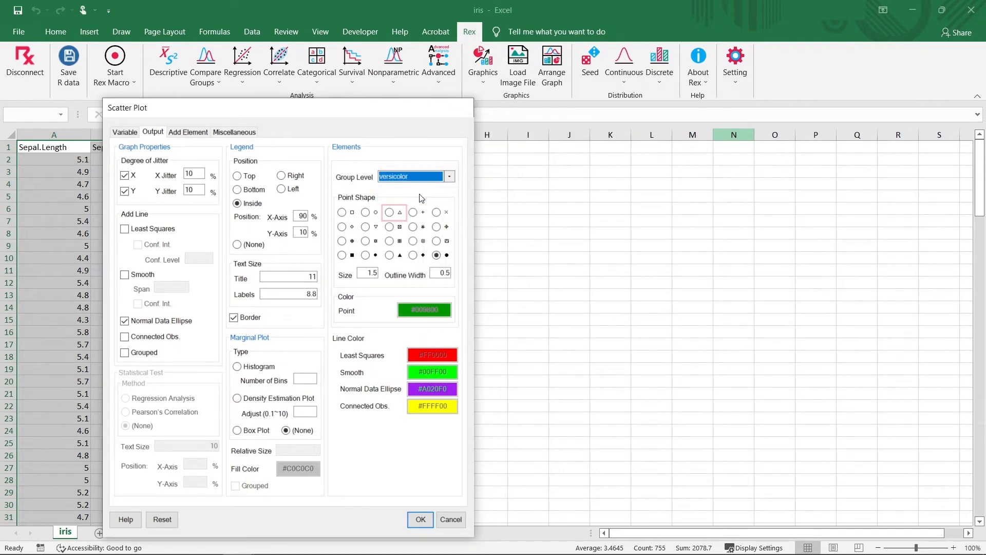
pyautogui.click(392, 214)
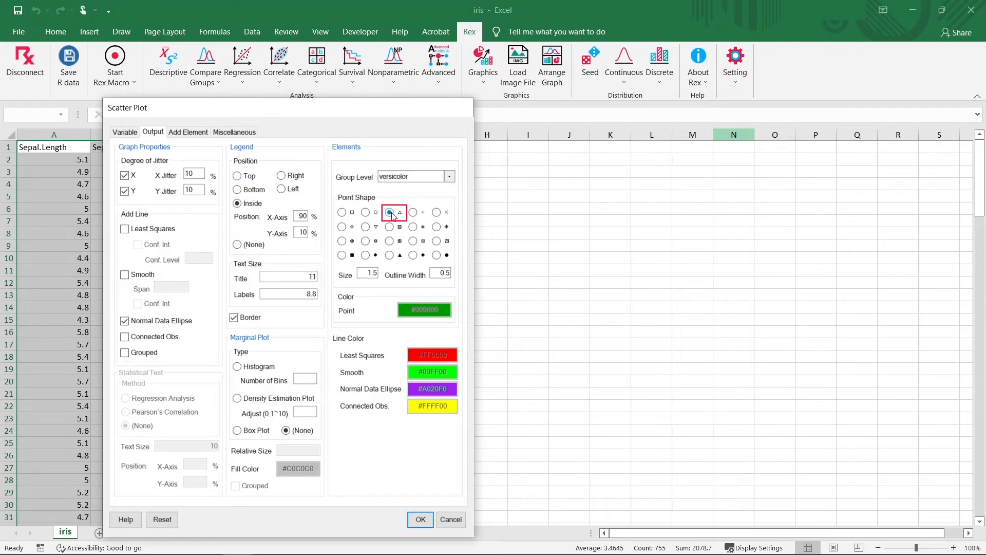
pyautogui.moveTo(440, 272); pyautogui.dragTo(454, 278)
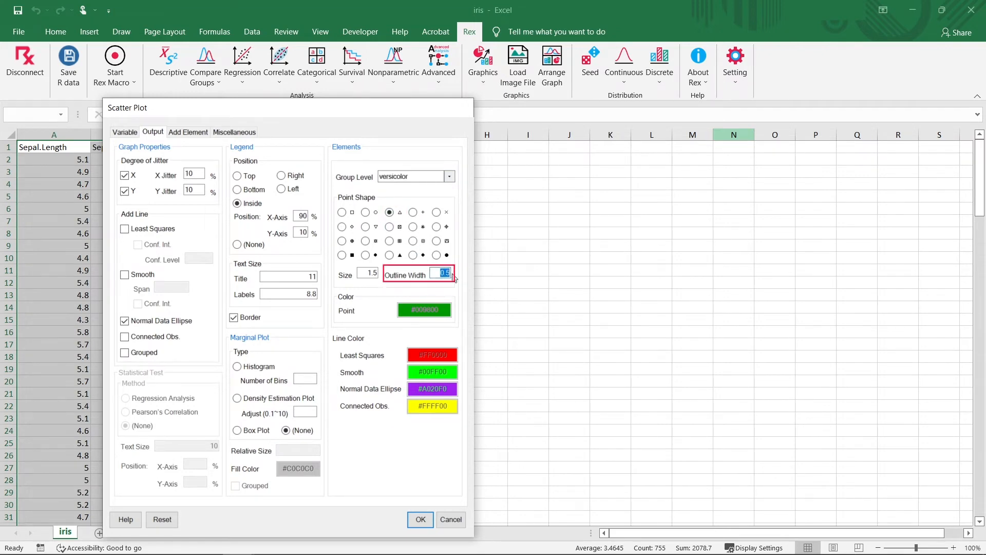
pyautogui.click(430, 312)
pyautogui.click(518, 153)
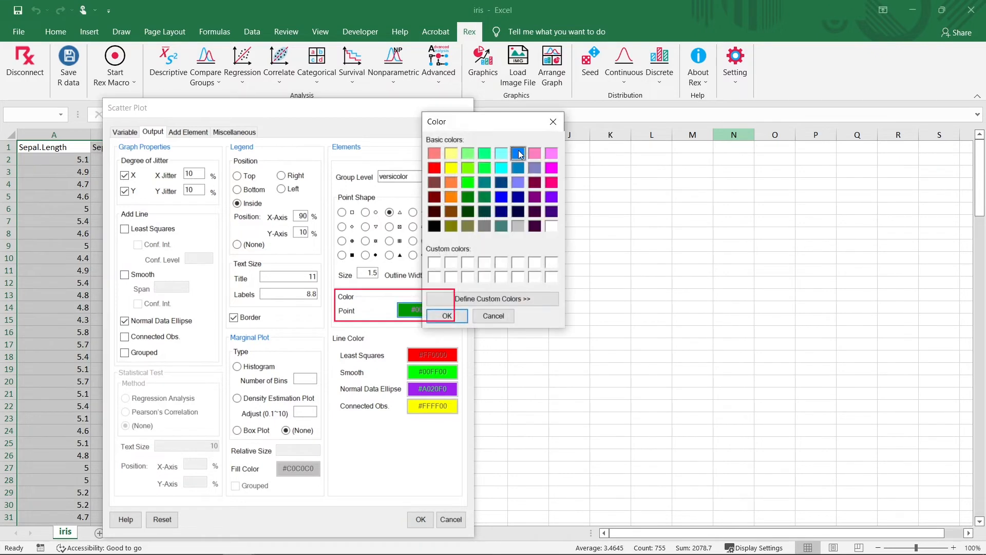
pyautogui.click(447, 316)
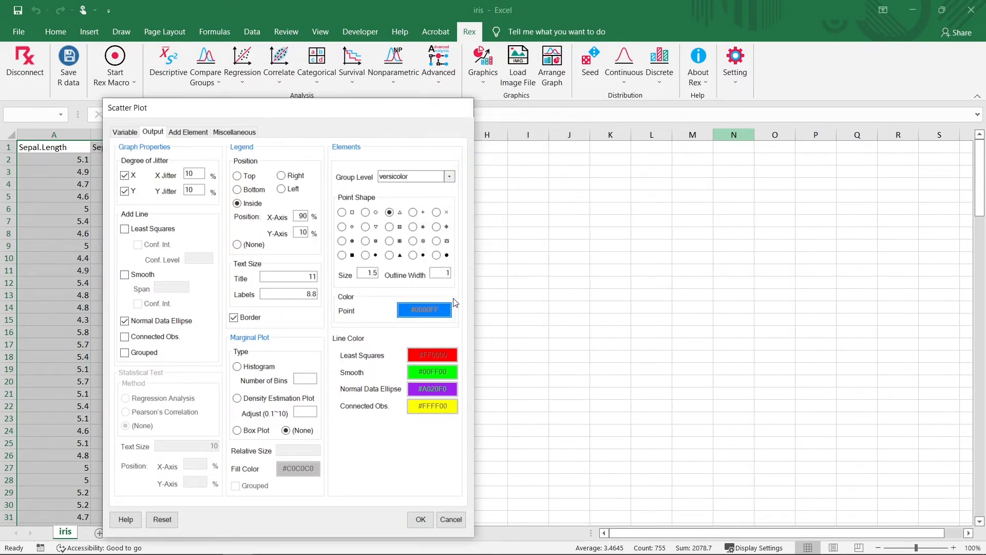
# Step: Format the virginica group's points as X marks in the purple color #8000FF
pyautogui.click(449, 176)
pyautogui.click(426, 205)
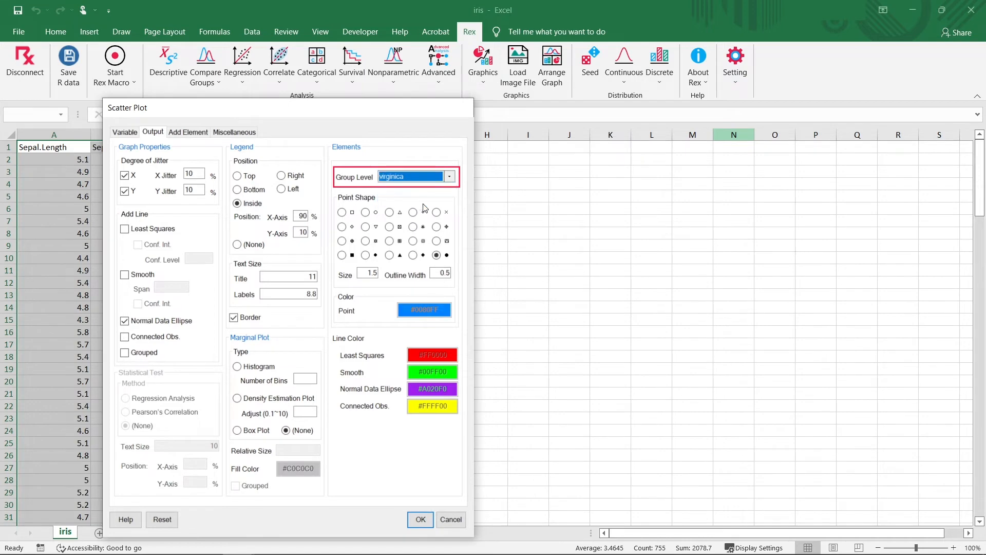
pyautogui.click(437, 213)
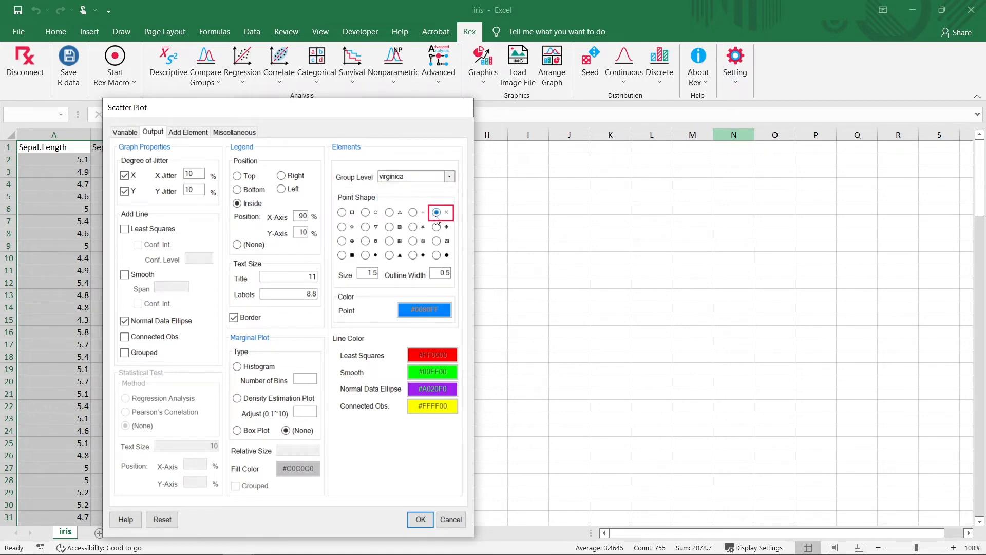
pyautogui.click(432, 309)
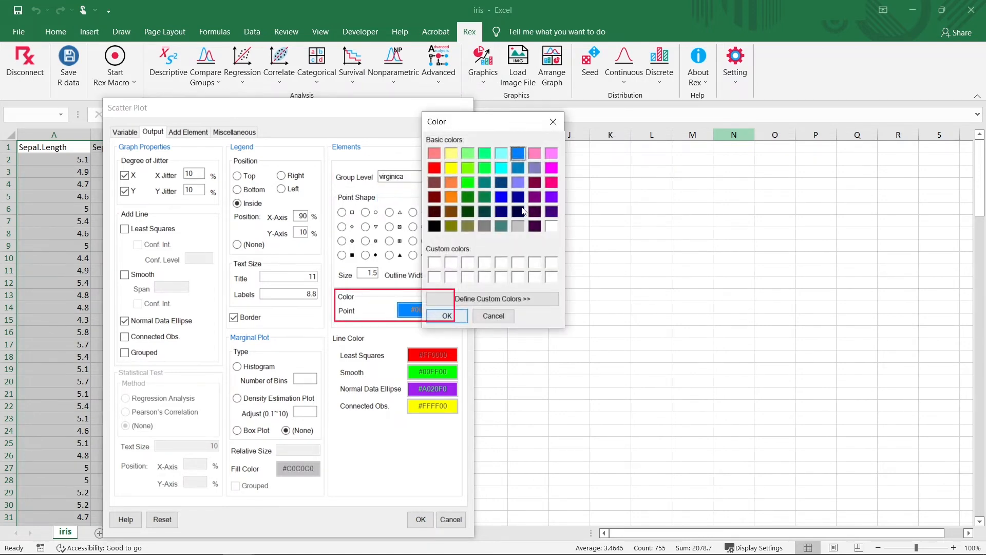
pyautogui.click(551, 198)
pyautogui.click(447, 316)
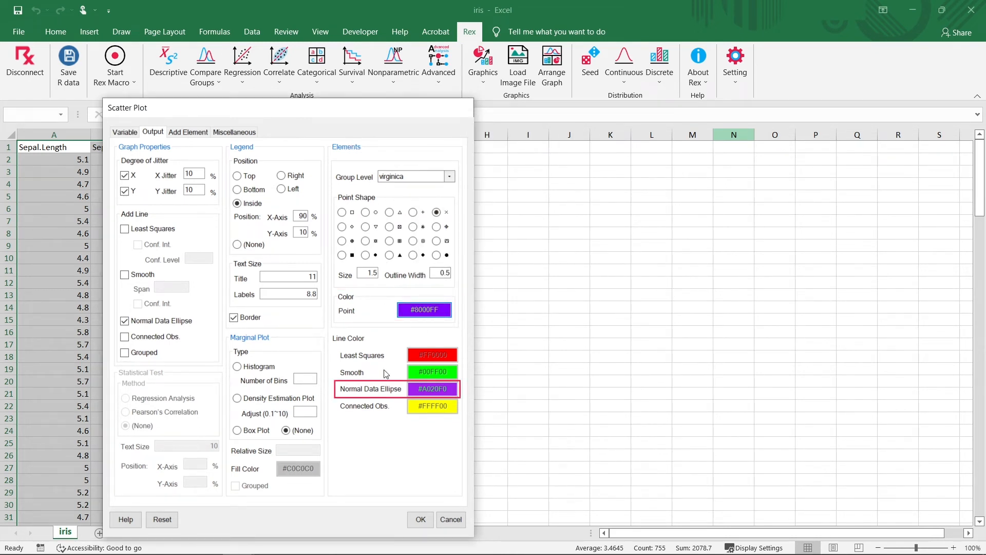
# Step: Set the normal data ellipse's line color to magenta #FF00FF and generate the plot
pyautogui.click(423, 397)
pyautogui.click(558, 187)
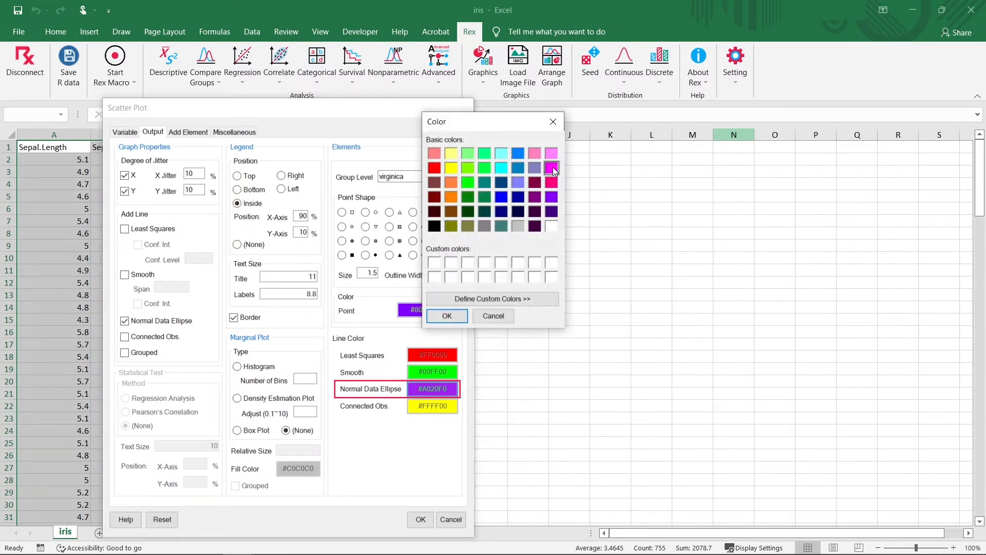
pyautogui.click(447, 315)
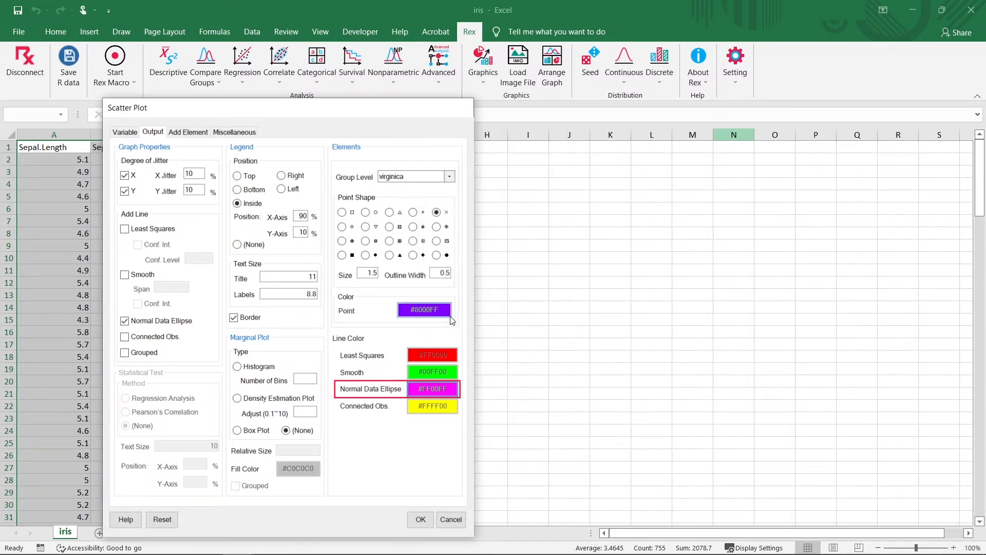
pyautogui.click(419, 519)
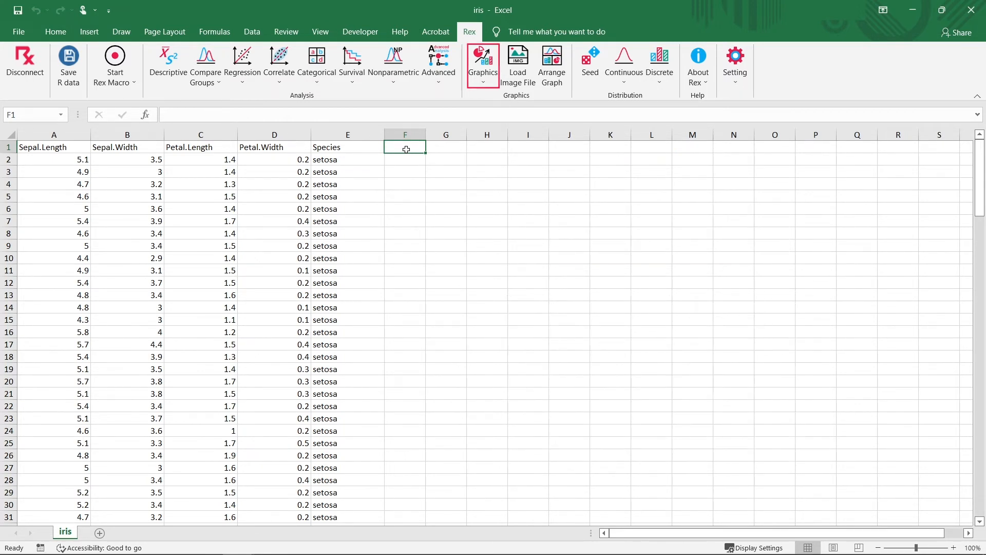
# Step: Start a new grouped scatter plot with Sepal.Length on the X-axis, Petal.Length on the Y-axis and Species as the grouping variable
pyautogui.click(489, 82)
pyautogui.click(758, 127)
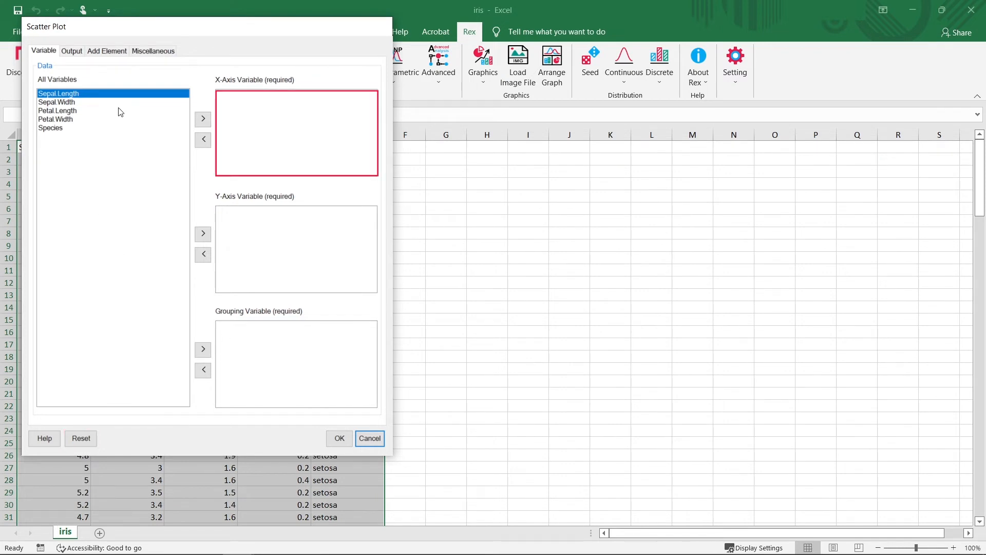
pyautogui.click(200, 123)
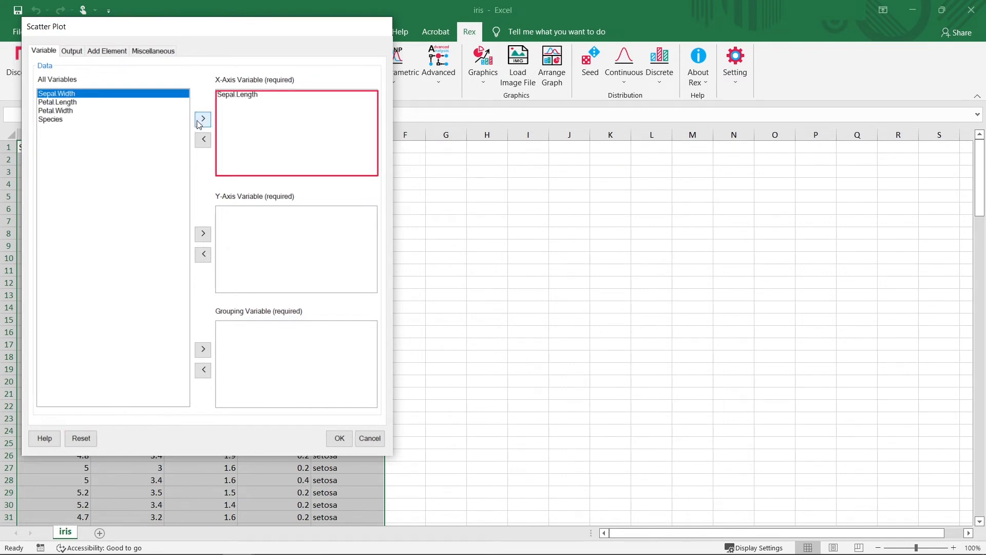
pyautogui.click(85, 104)
pyautogui.click(203, 233)
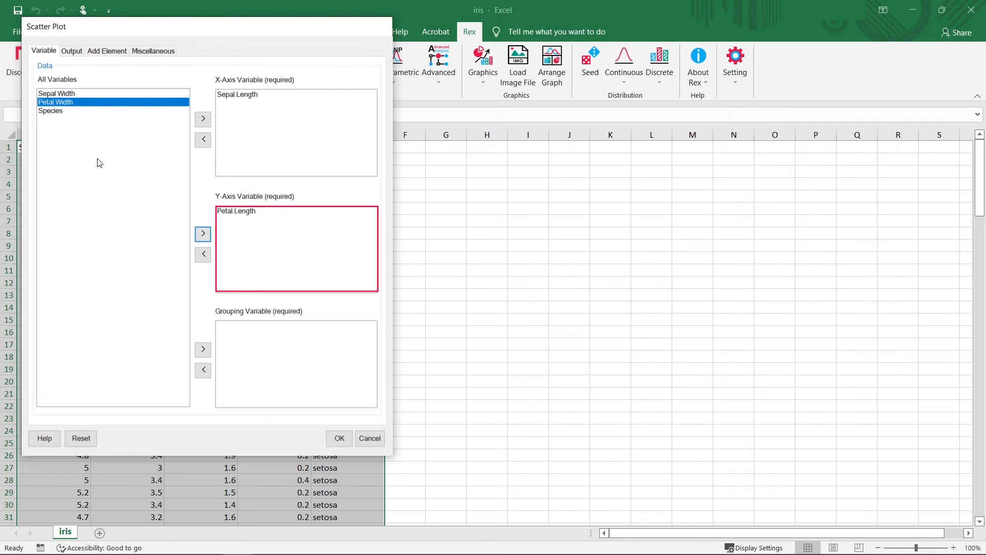
pyautogui.click(50, 113)
pyautogui.click(203, 350)
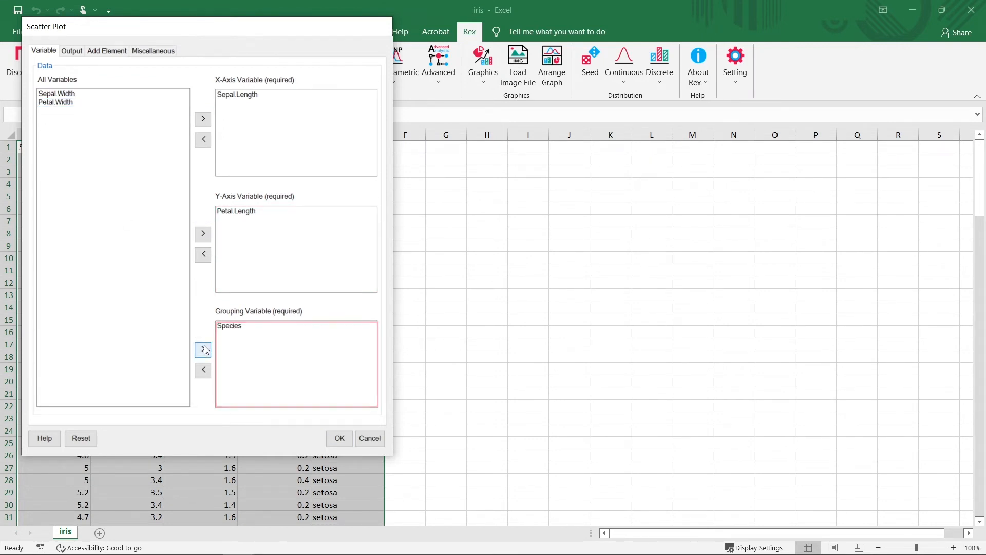
# Step: Add a hollow square point at (7,6.5) with outline width 1 and color #8000FF to the plot's point list
pyautogui.click(107, 55)
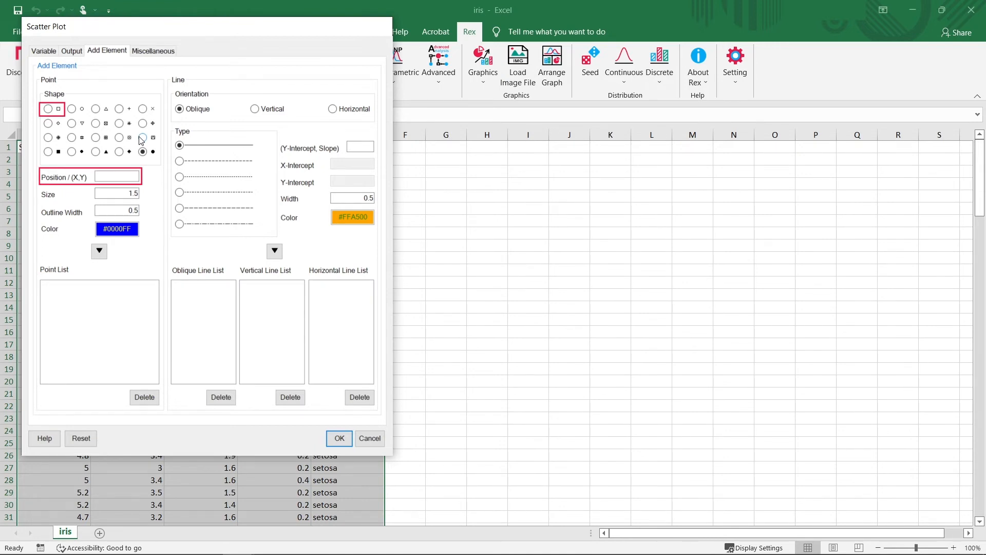
pyautogui.click(123, 177)
pyautogui.write('(7,6.5)')
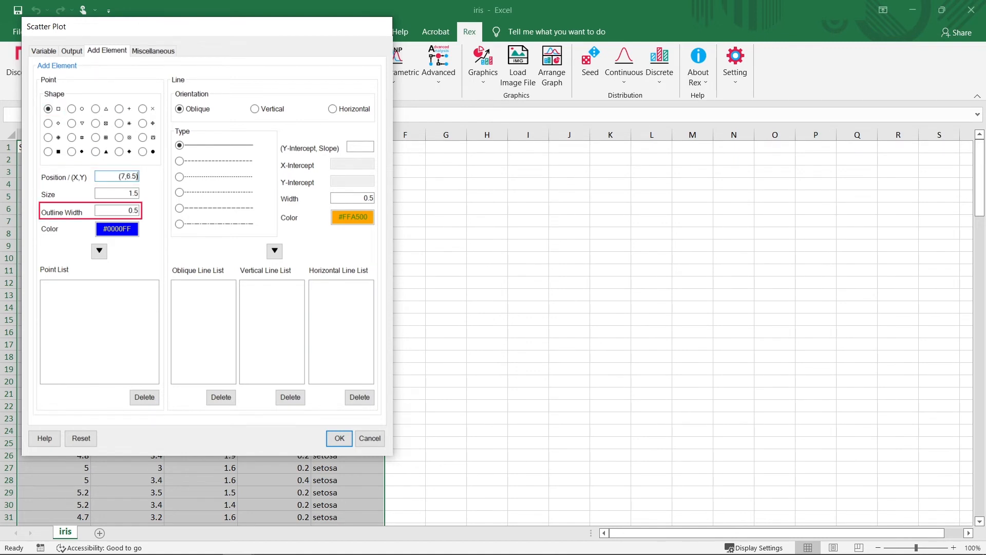
pyautogui.press('Tab')
pyautogui.press('Tab')
pyautogui.write('1')
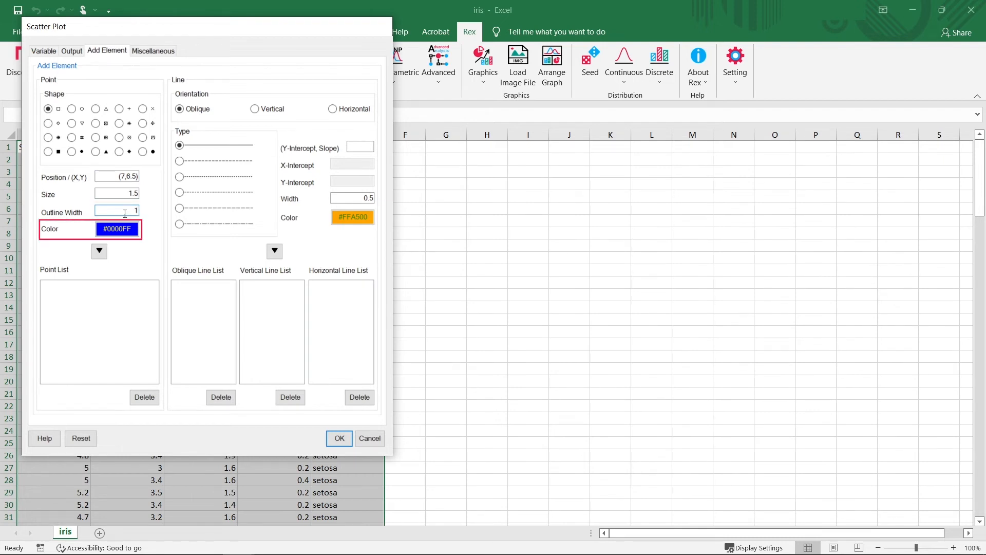
pyautogui.click(114, 235)
pyautogui.click(551, 200)
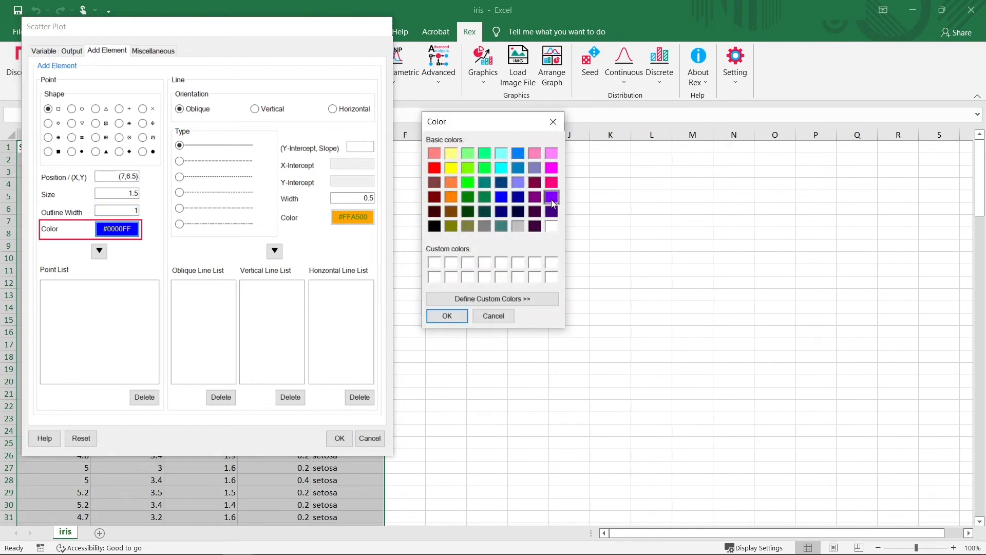
pyautogui.click(446, 316)
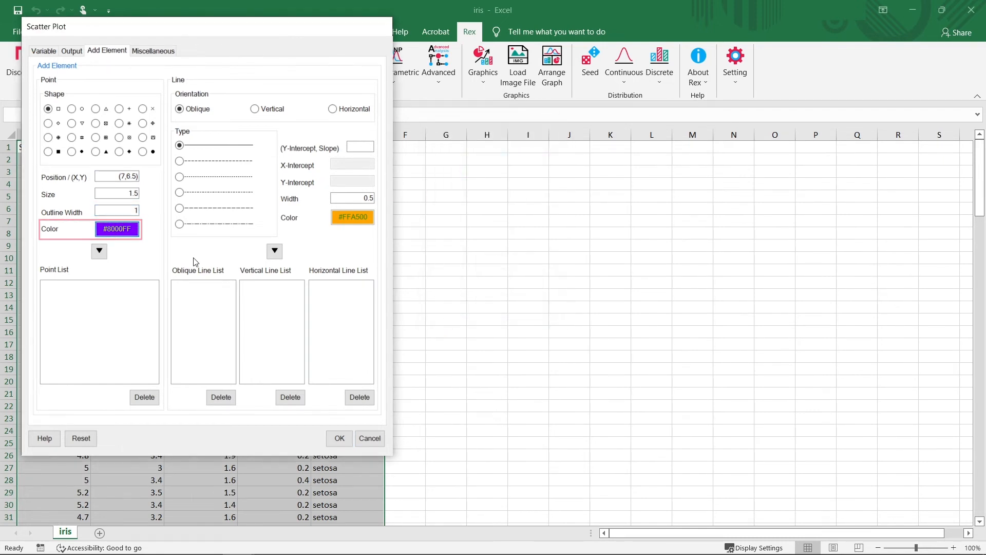
pyautogui.click(99, 251)
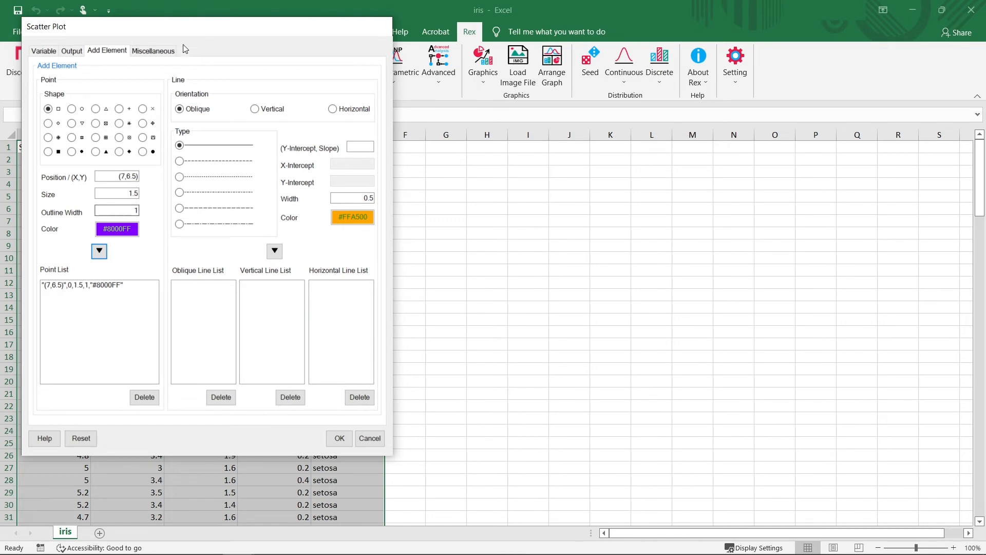
# Step: Add a horizontal dotted line at Y-intercept 2.5 with width 1 and color #FF00FF to the plot
pyautogui.click(337, 114)
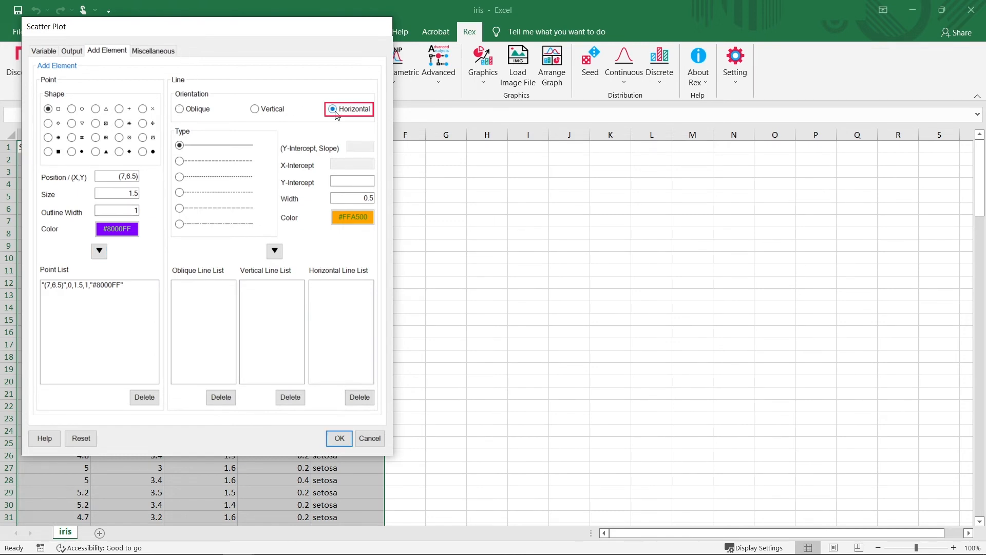
pyautogui.click(344, 181)
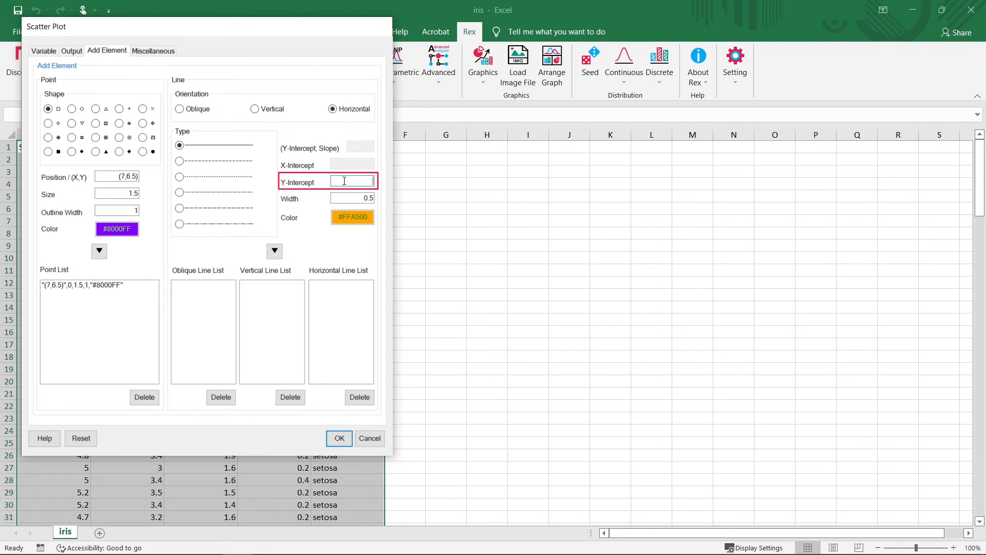
pyautogui.write('2.5')
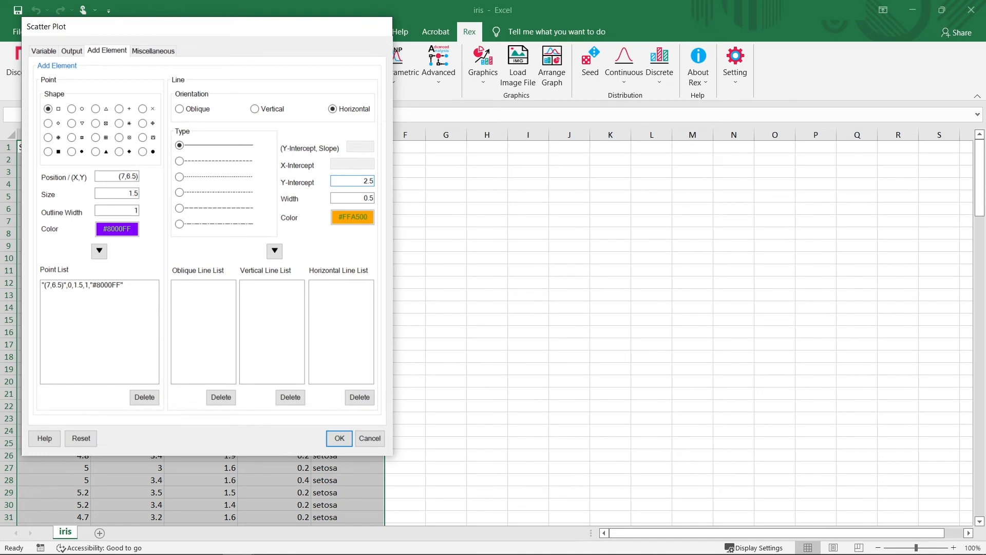
pyautogui.press('Tab')
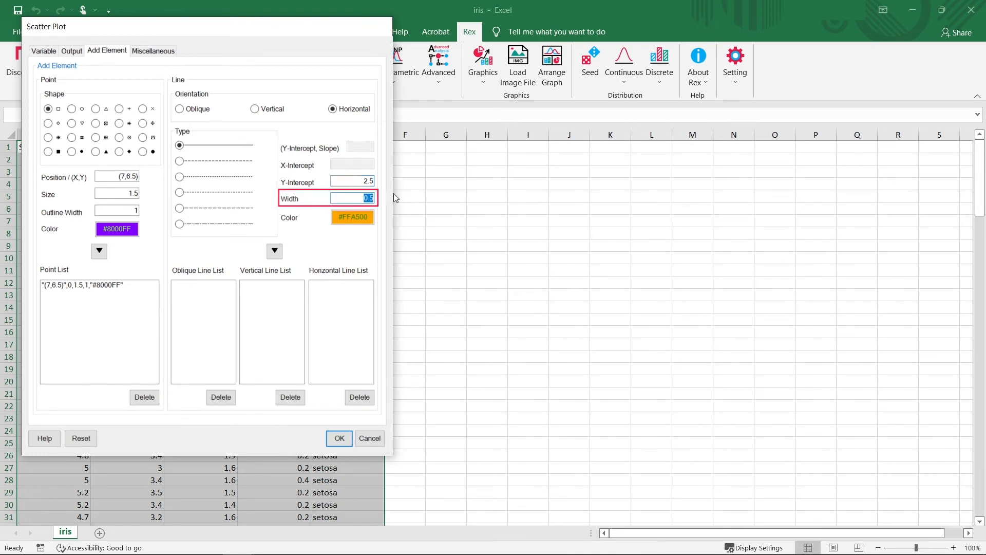
pyautogui.write('1')
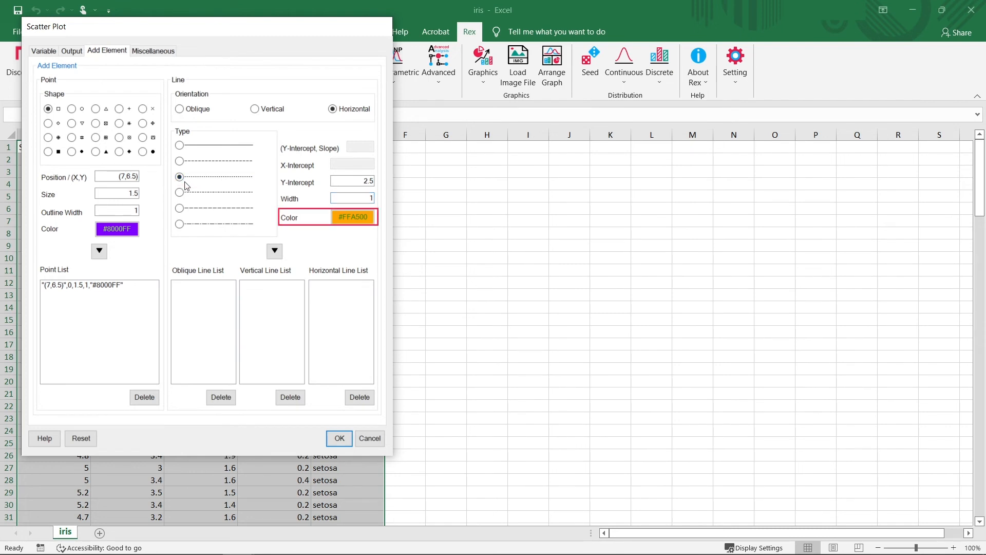
pyautogui.click(359, 227)
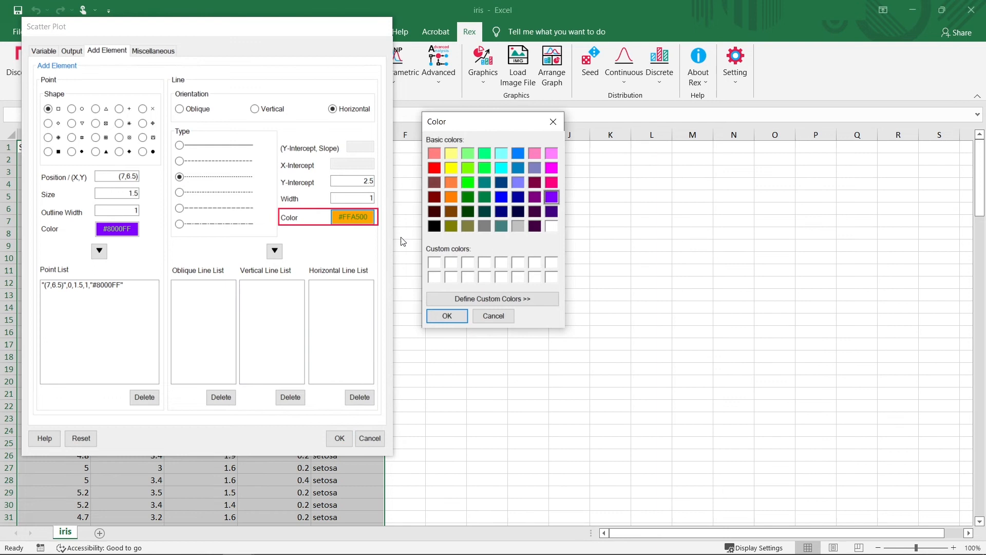
pyautogui.click(554, 168)
pyautogui.click(455, 319)
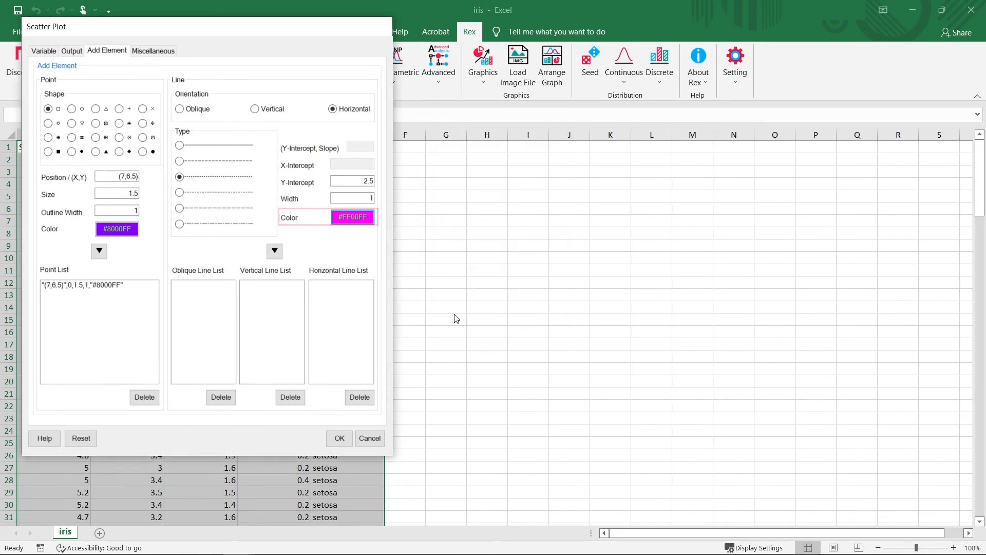
pyautogui.click(276, 252)
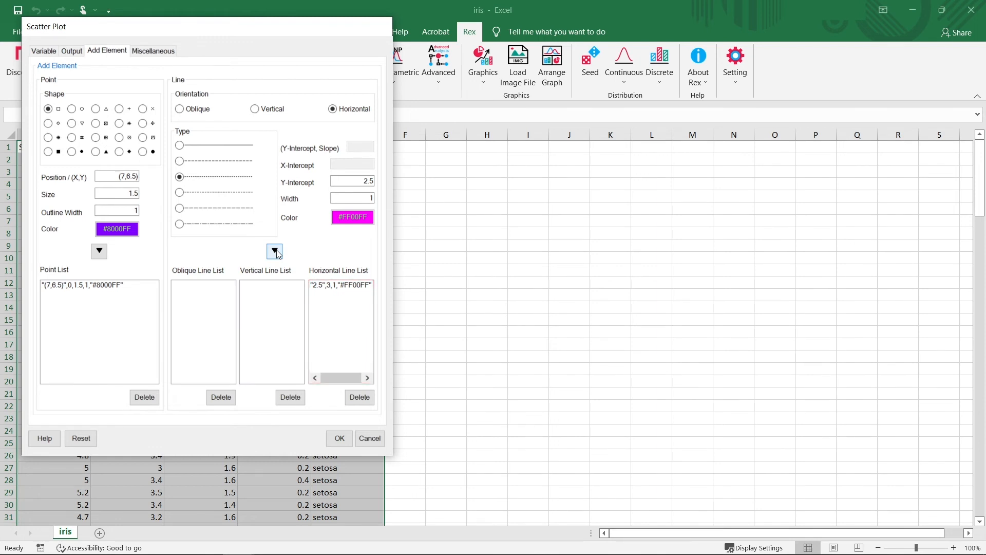
# Step: Title the graph TEST and label the X-axis SL and the Y-axis PL
pyautogui.click(163, 56)
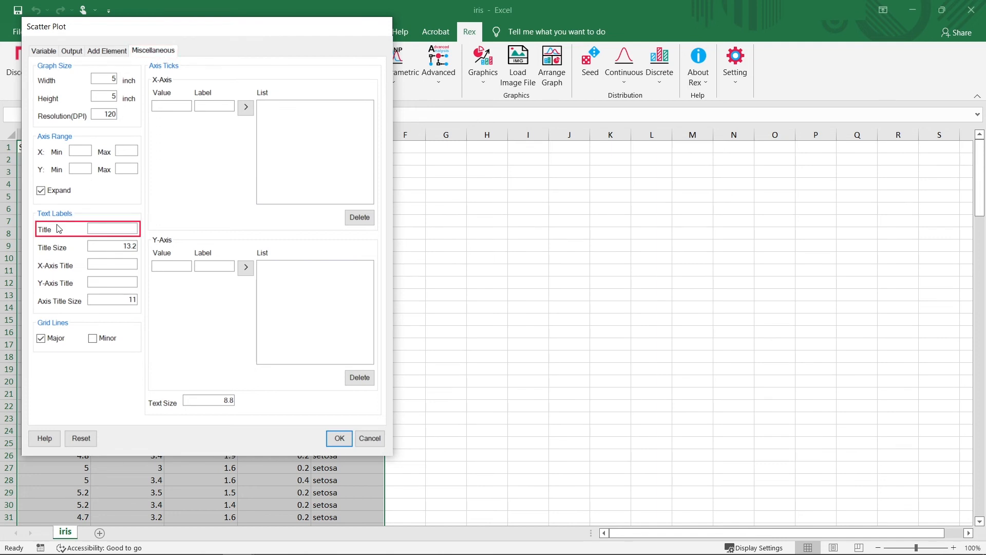
pyautogui.click(120, 230)
pyautogui.write('TEST')
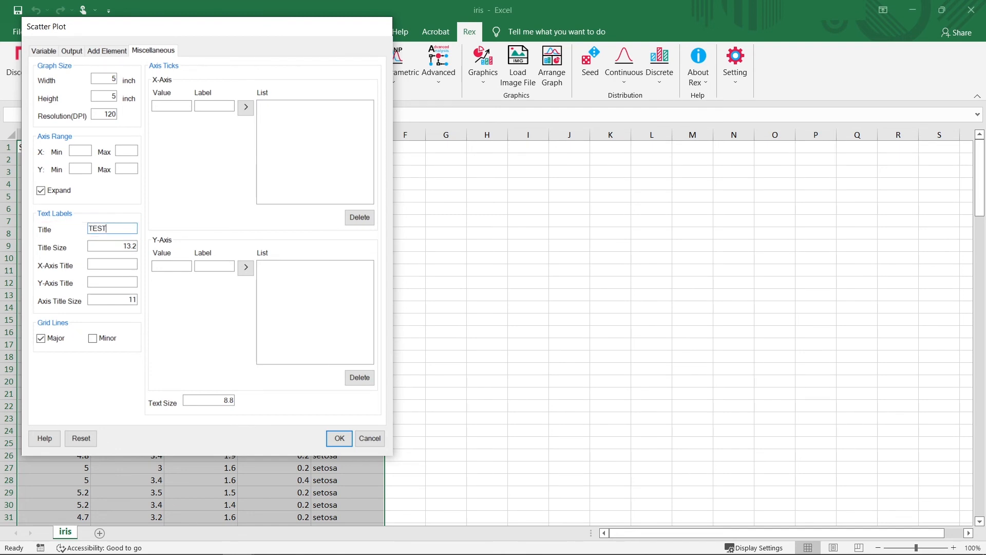
pyautogui.press('Tab')
pyautogui.press('Tab')
pyautogui.write('S')
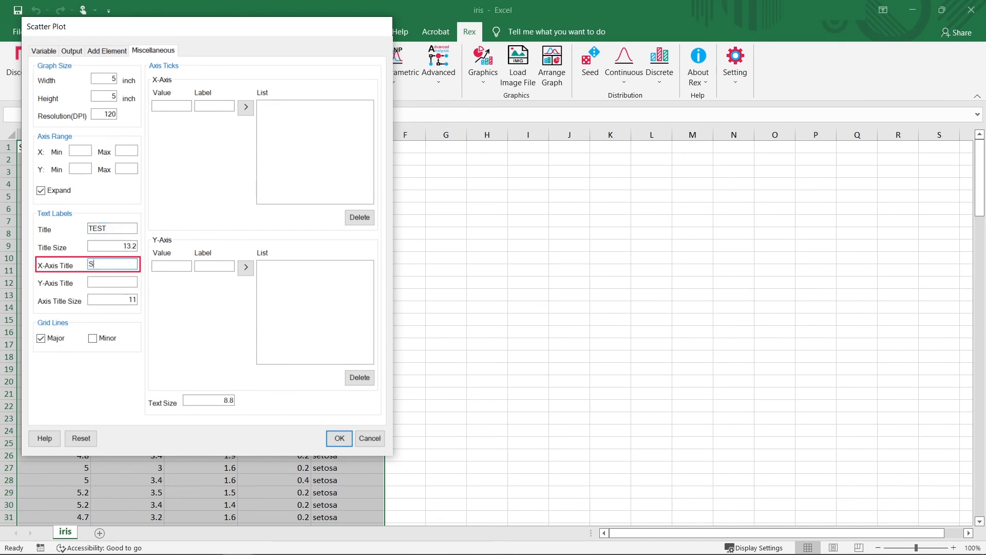
pyautogui.write('L')
pyautogui.press('Tab')
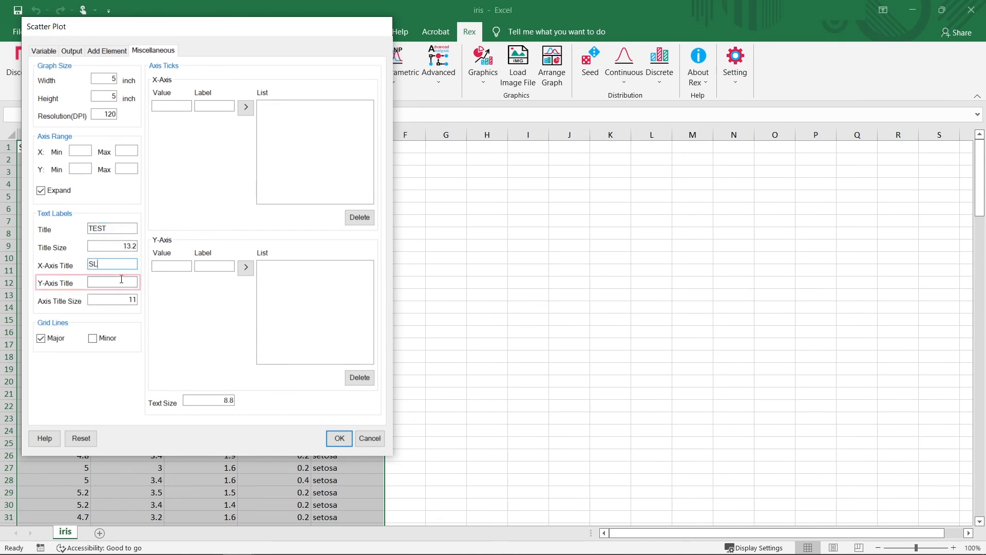
pyautogui.write('PL')
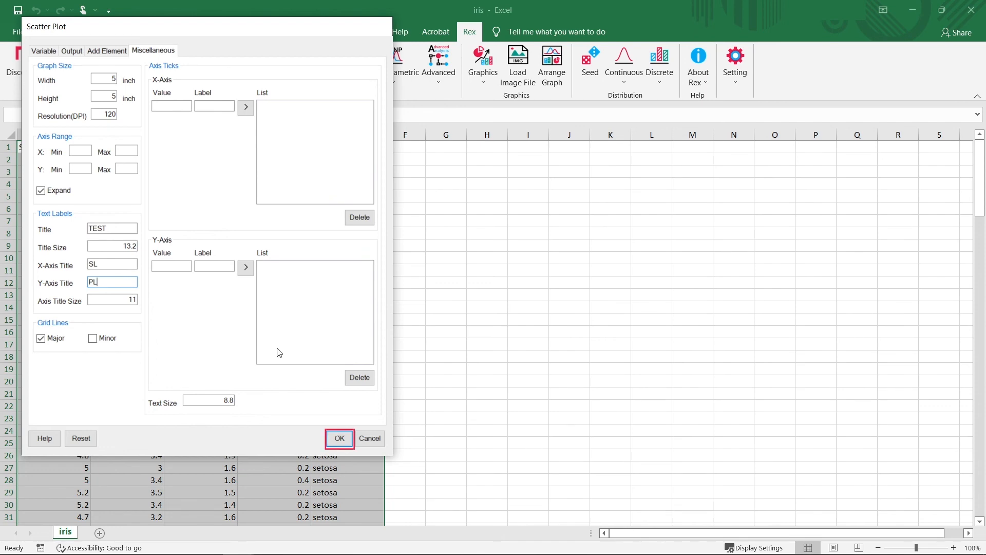
# Step: Generate the scatter plot with the added point and line, and close the plot window after viewing it
pyautogui.click(340, 438)
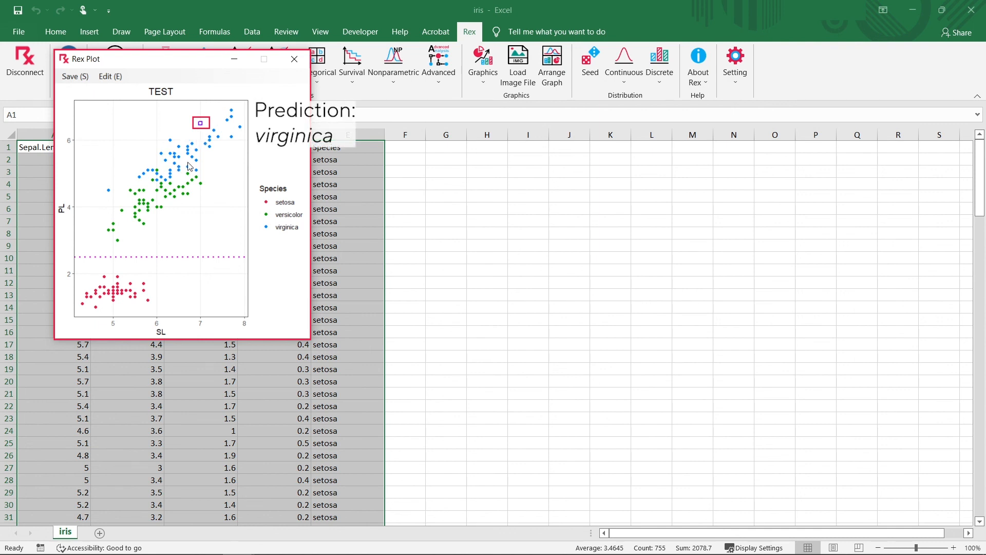
pyautogui.click(295, 59)
pyautogui.click(405, 147)
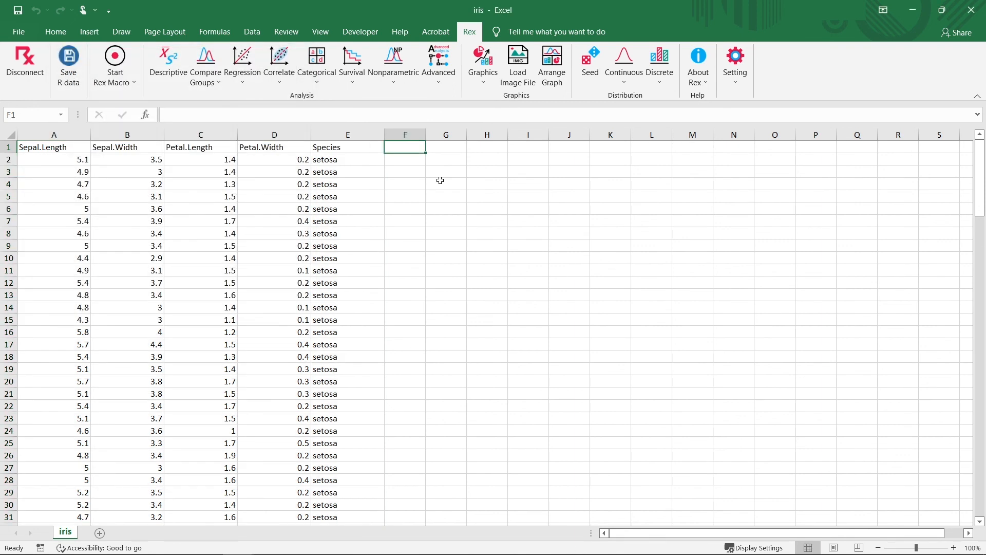